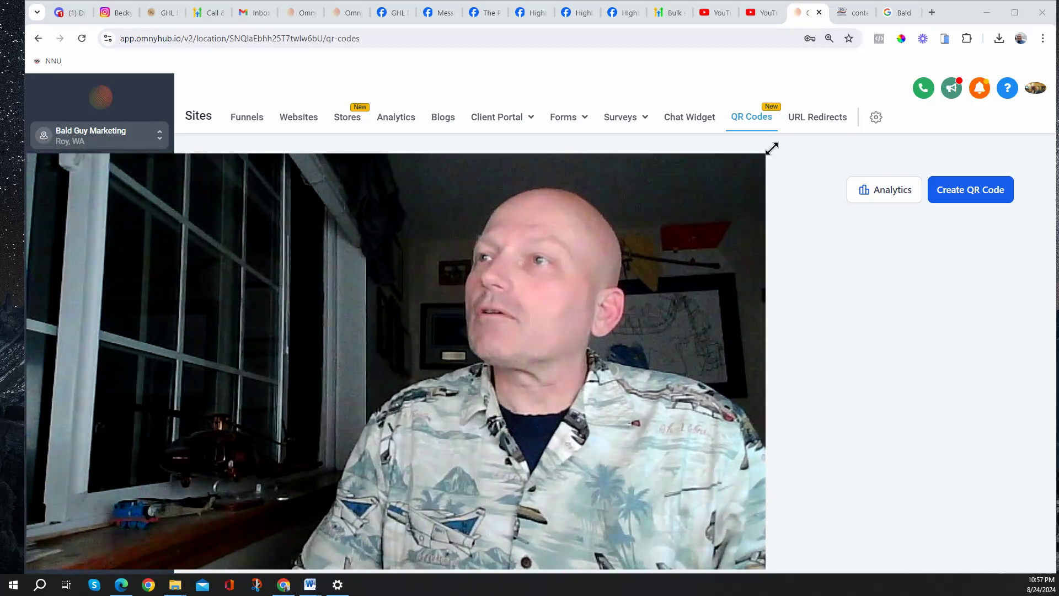
- Open the QR code analytics, review the scan chart and totals for the period, and return to the QR Codes page
{"action": "left_click", "coordinate": [880, 190]}
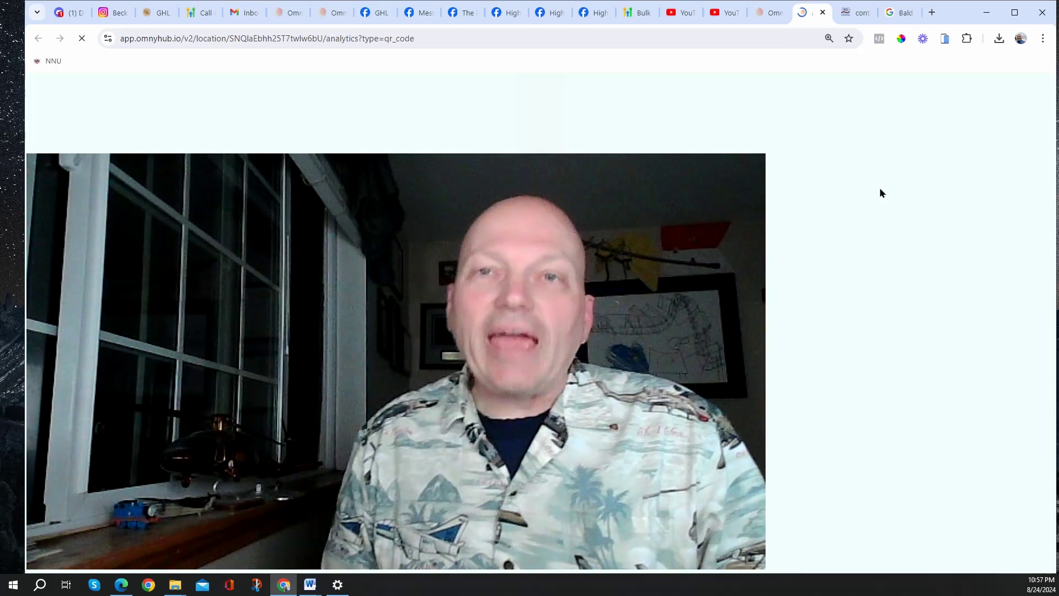
{"action": "left_click", "coordinate": [767, 168]}
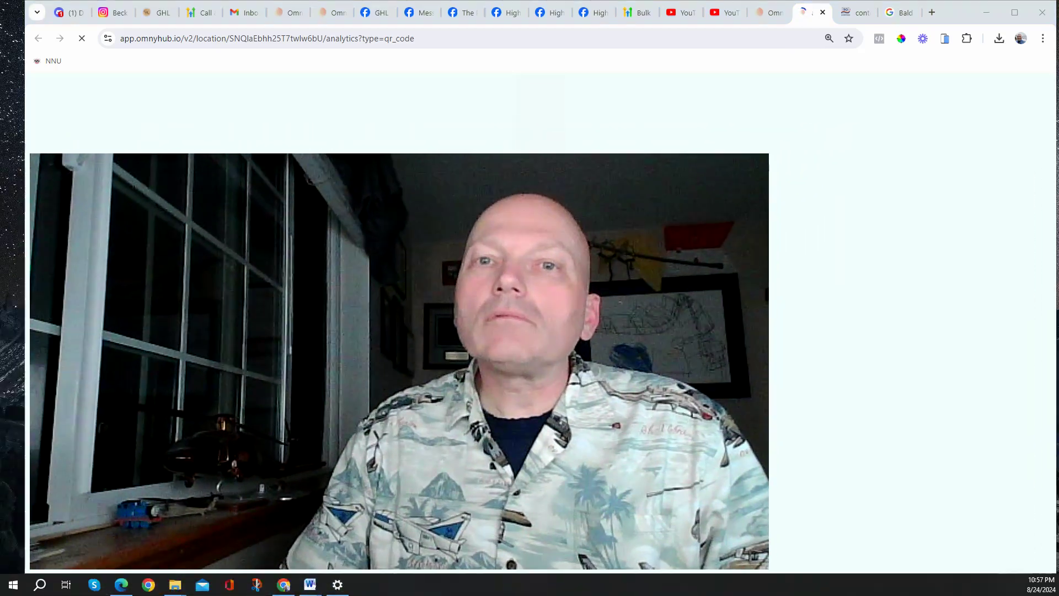
{"action": "left_click_drag", "start_coordinate": [767, 154], "coordinate": [760, 160]}
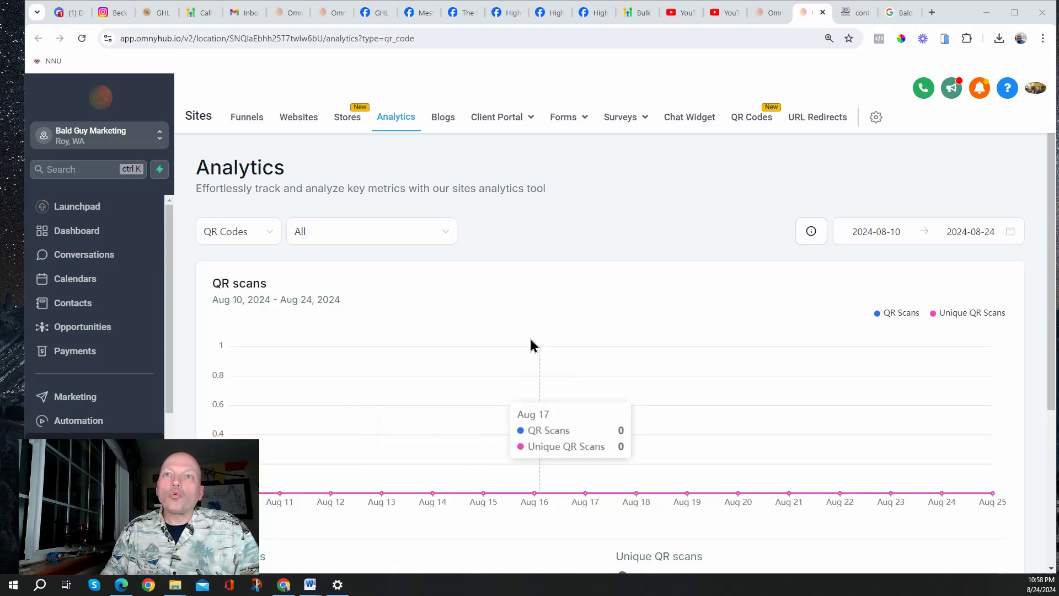
{"action": "scroll", "coordinate": [565, 416], "scroll_direction": "down", "scroll_amount": 3}
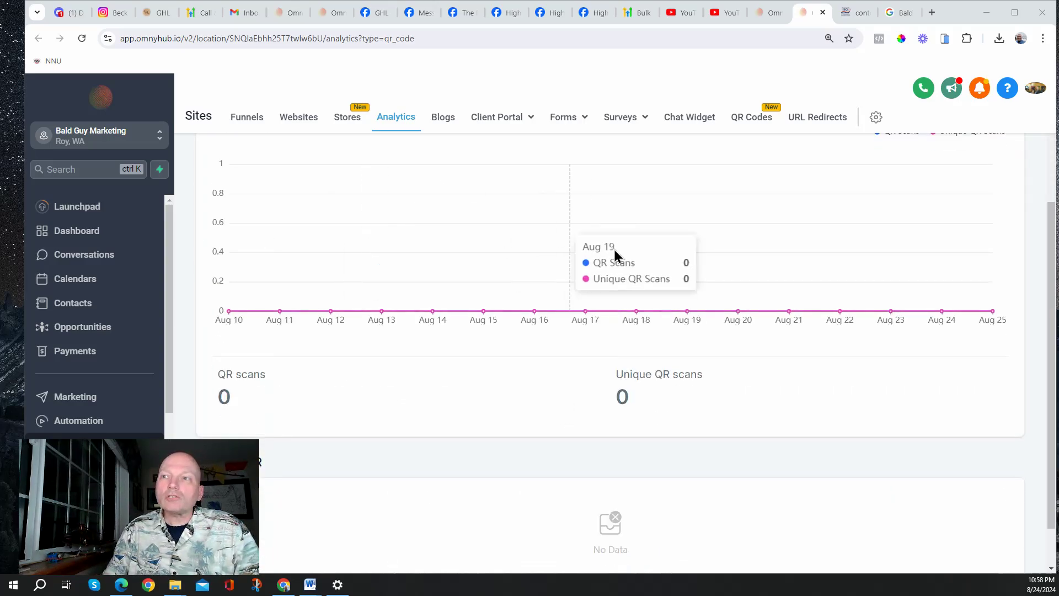
{"action": "scroll", "coordinate": [722, 386], "scroll_direction": "down", "scroll_amount": 1}
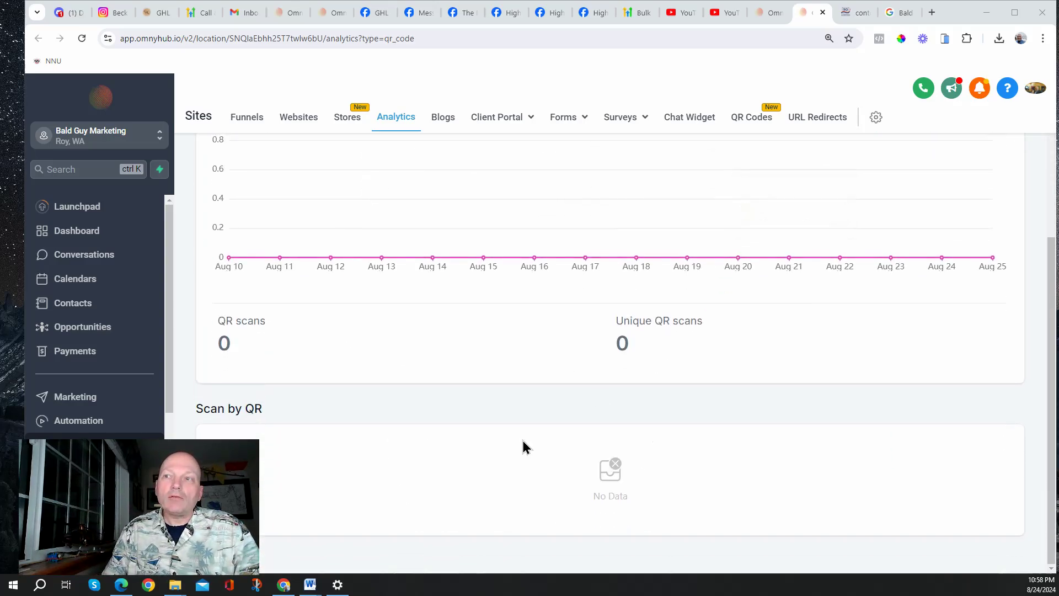
{"action": "scroll", "coordinate": [586, 481], "scroll_direction": "up", "scroll_amount": 3}
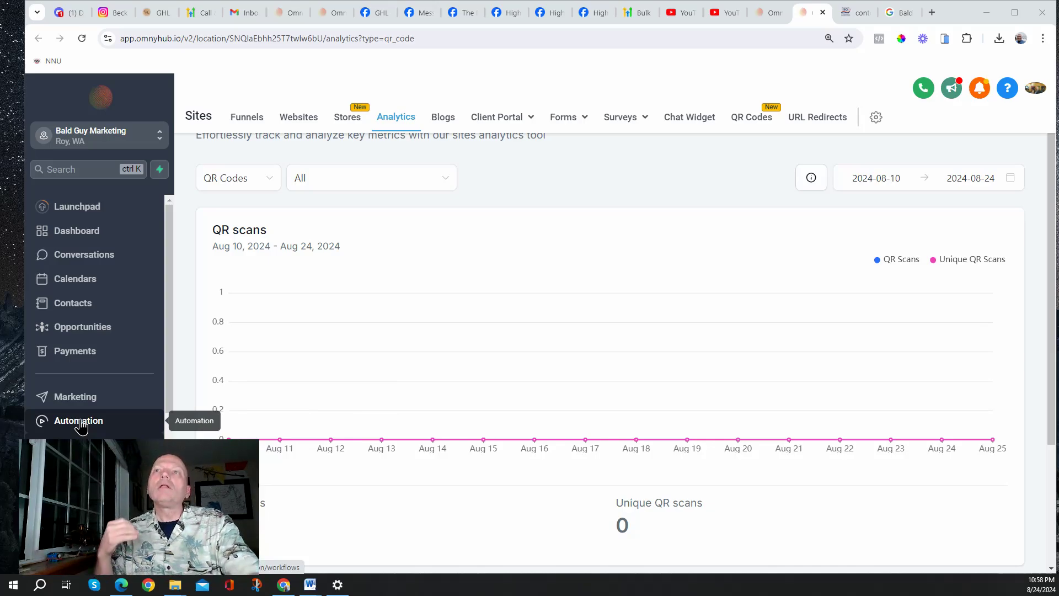
{"action": "left_click", "coordinate": [771, 14]}
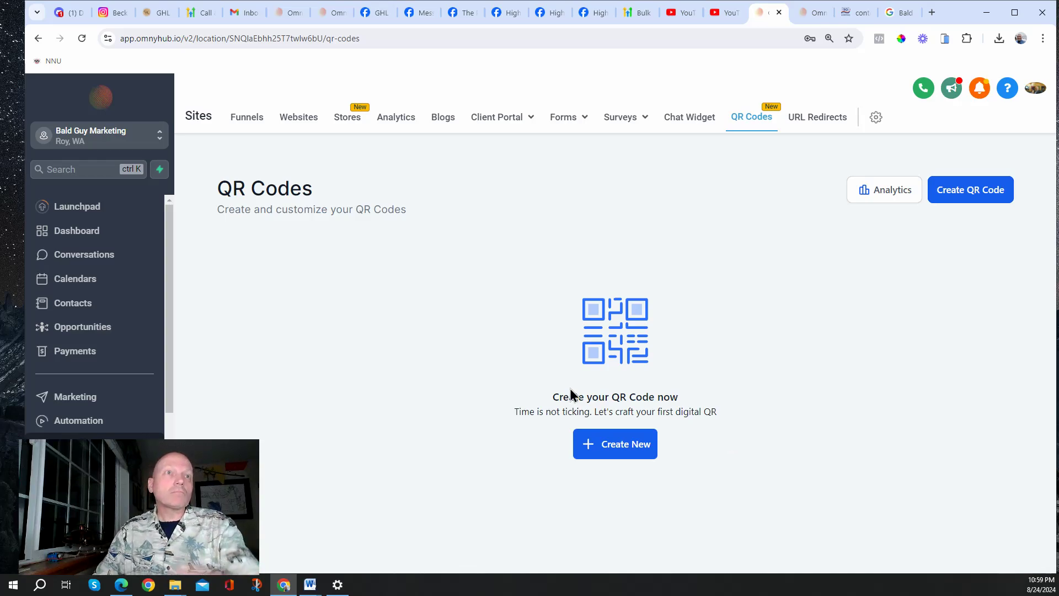
{"action": "key", "text": "alt+Tab"}
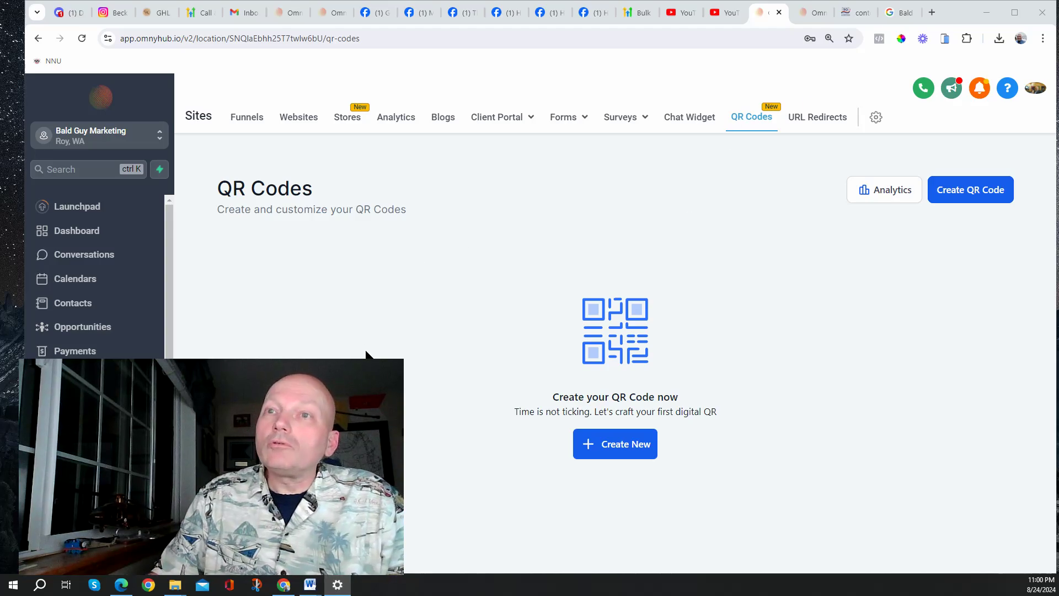
- View the customer review link in the Bald Guy Marketing Google business profile and close the review request window
{"action": "left_click", "coordinate": [900, 14]}
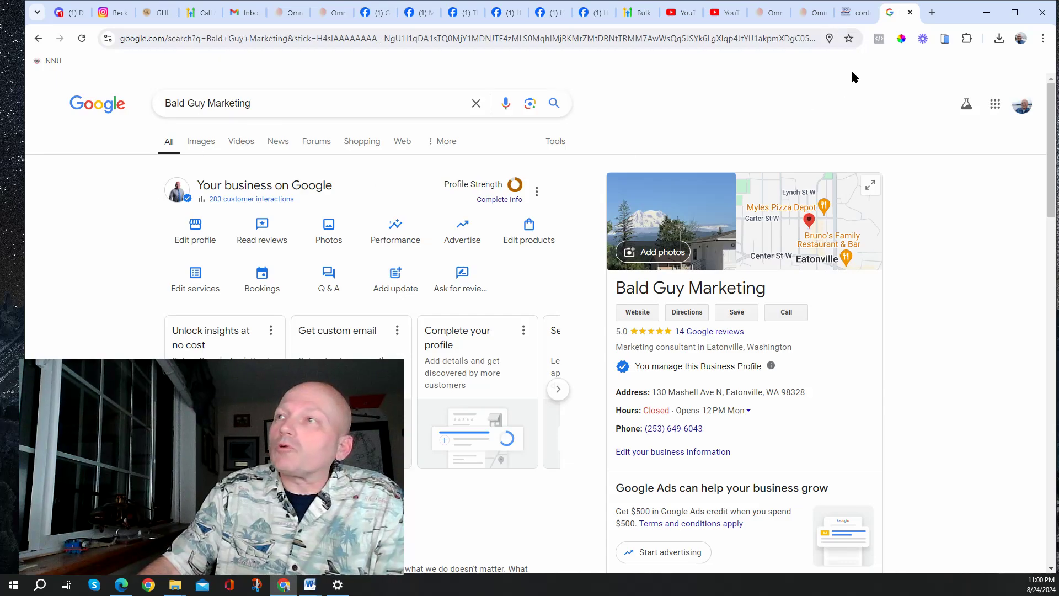
{"action": "left_click", "coordinate": [995, 104]}
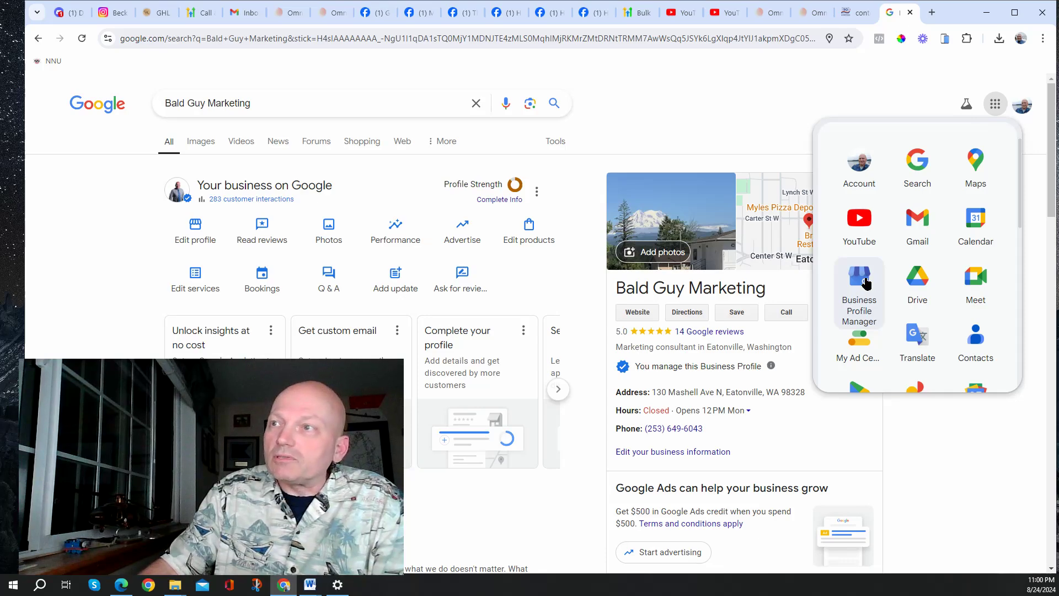
{"action": "left_click", "coordinate": [872, 71]}
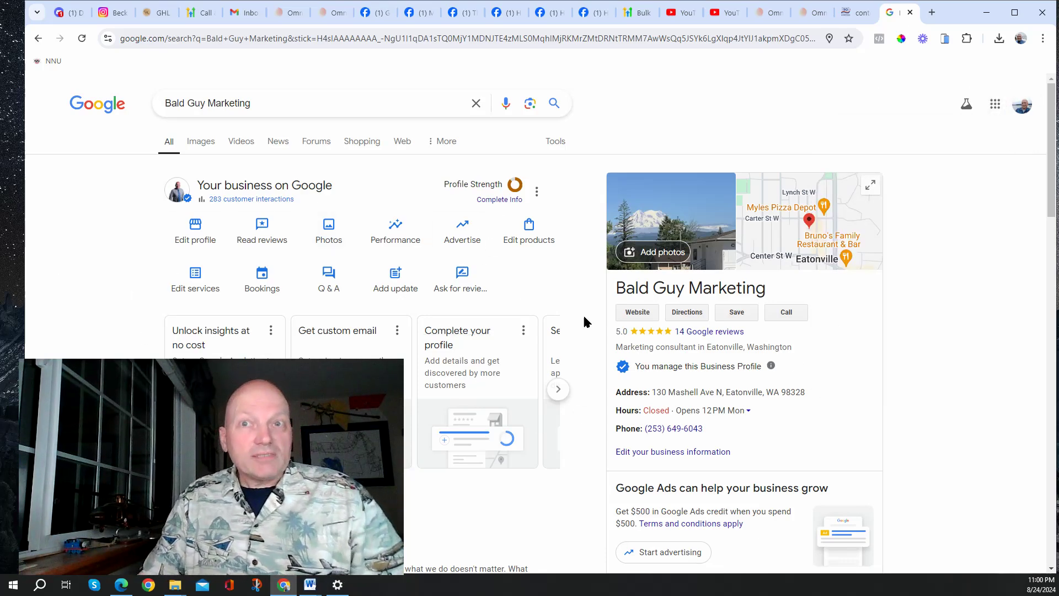
{"action": "left_click", "coordinate": [465, 271]}
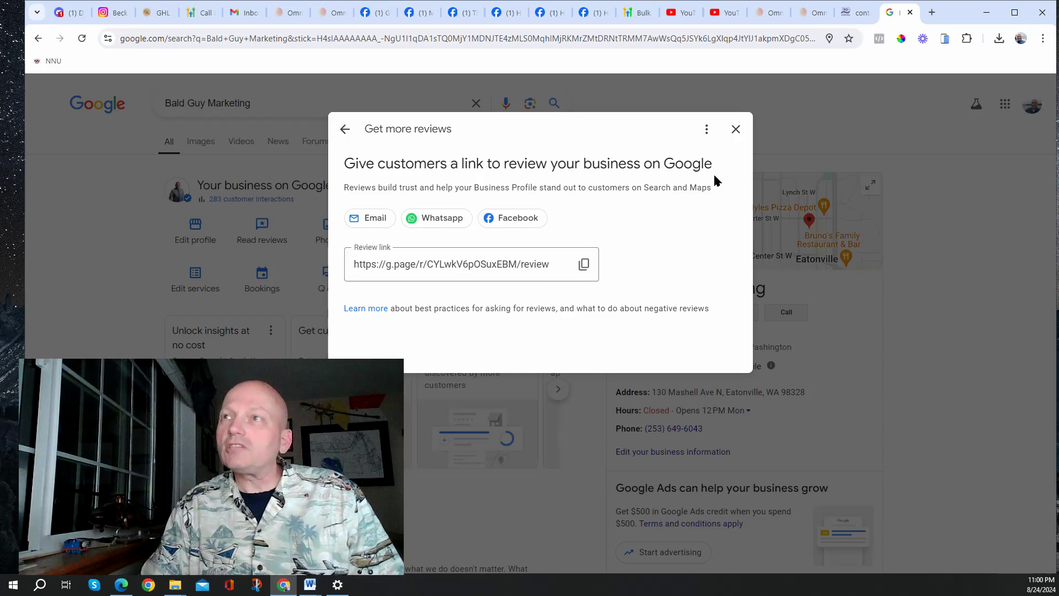
{"action": "left_click", "coordinate": [736, 129]}
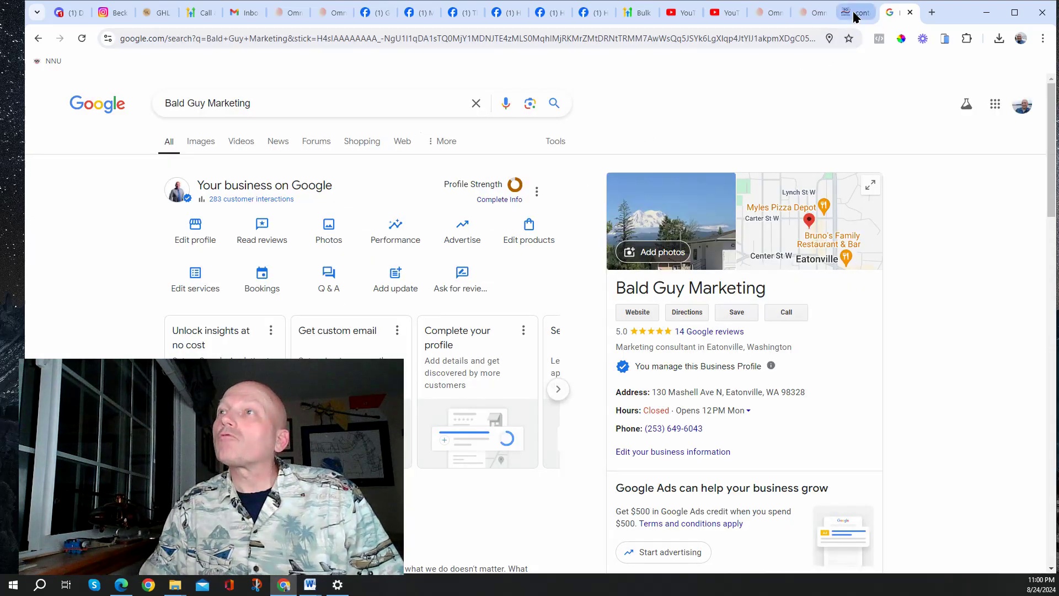
- Examine the ignite-u-your-price page, including its review and referral buttons, intro text, contact fields and payment amounts
{"action": "left_click", "coordinate": [854, 14]}
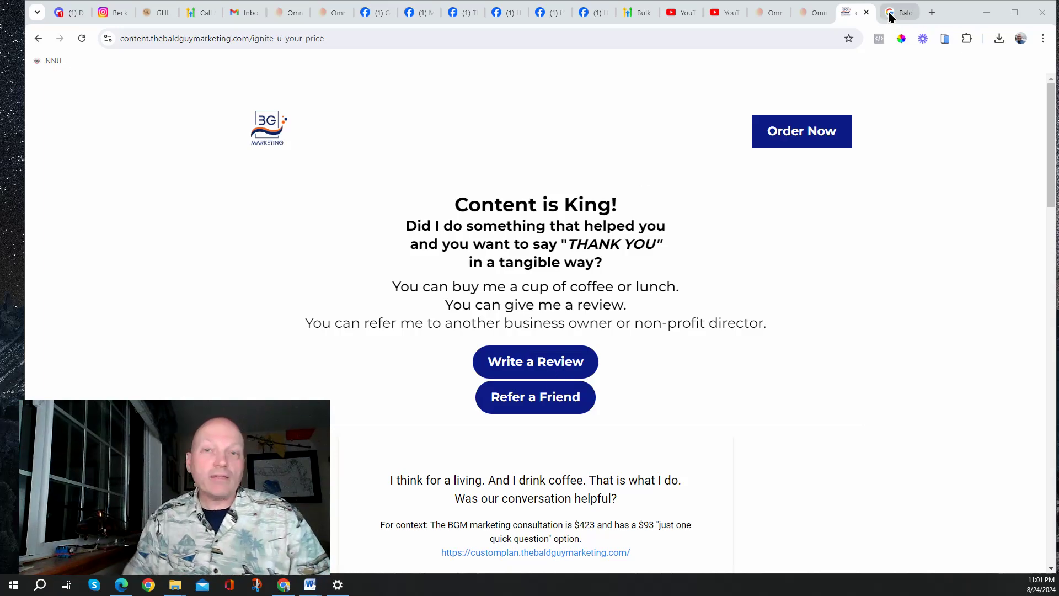
{"action": "mouse_move", "coordinate": [891, 17]}
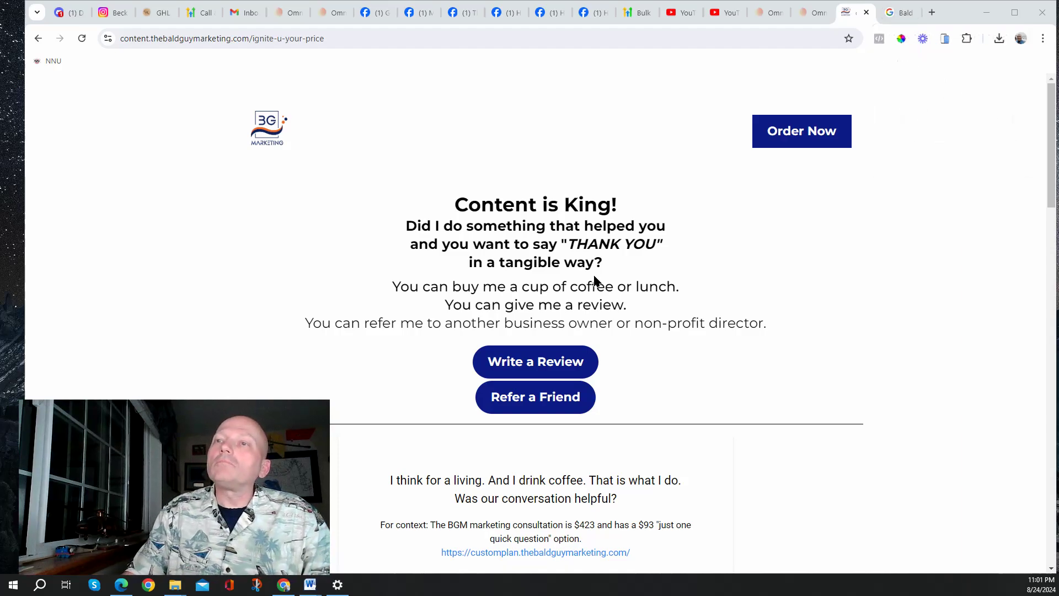
{"action": "scroll", "coordinate": [596, 279], "scroll_direction": "down", "scroll_amount": 2}
{"action": "scroll", "coordinate": [551, 292], "scroll_direction": "down", "scroll_amount": 1}
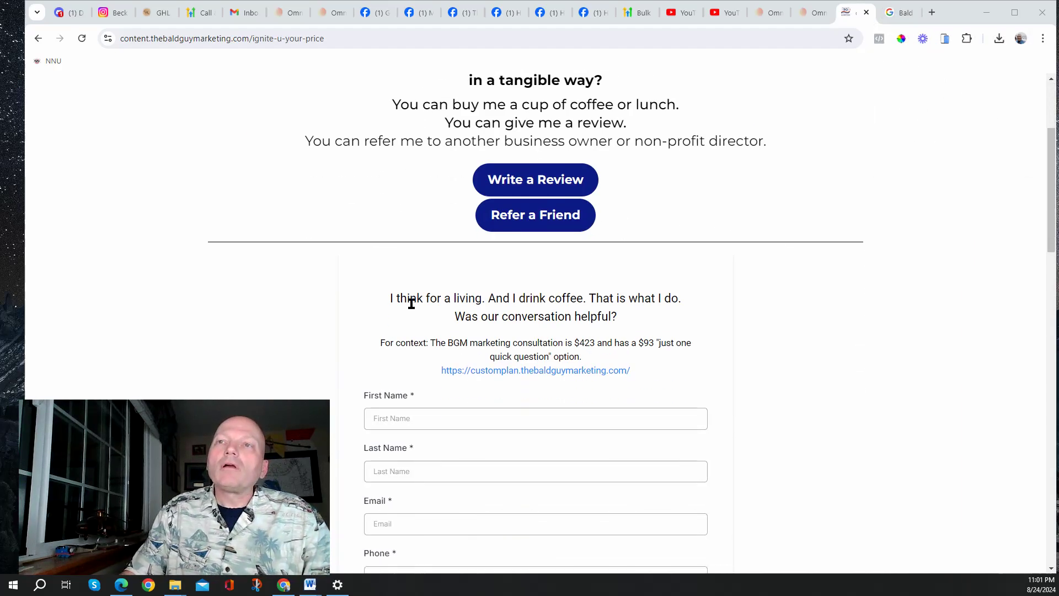
{"action": "left_click_drag", "start_coordinate": [390, 297], "coordinate": [643, 318]}
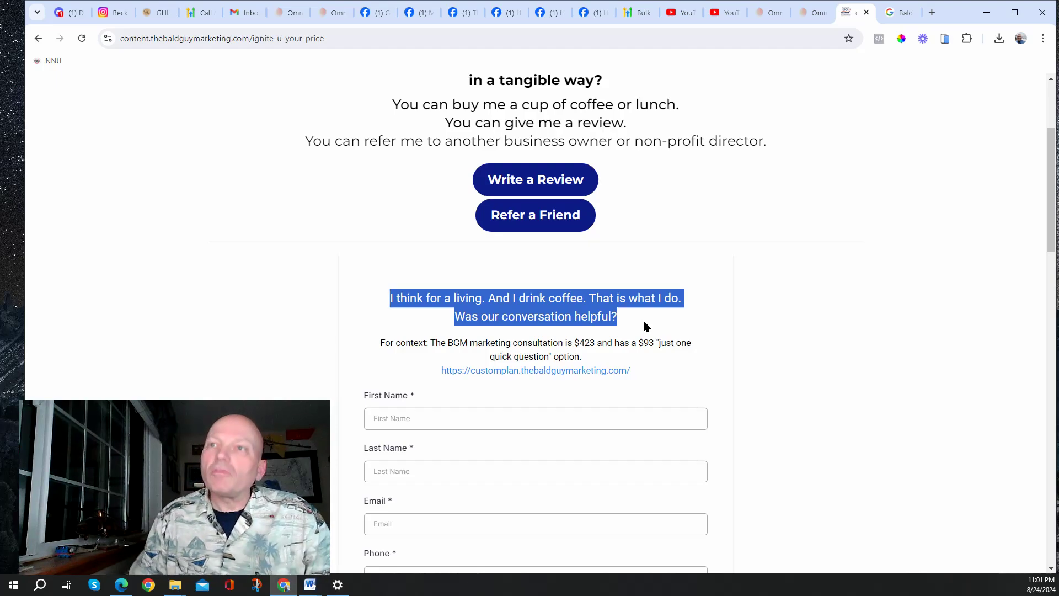
{"action": "scroll", "coordinate": [453, 187], "scroll_direction": "up", "scroll_amount": 3}
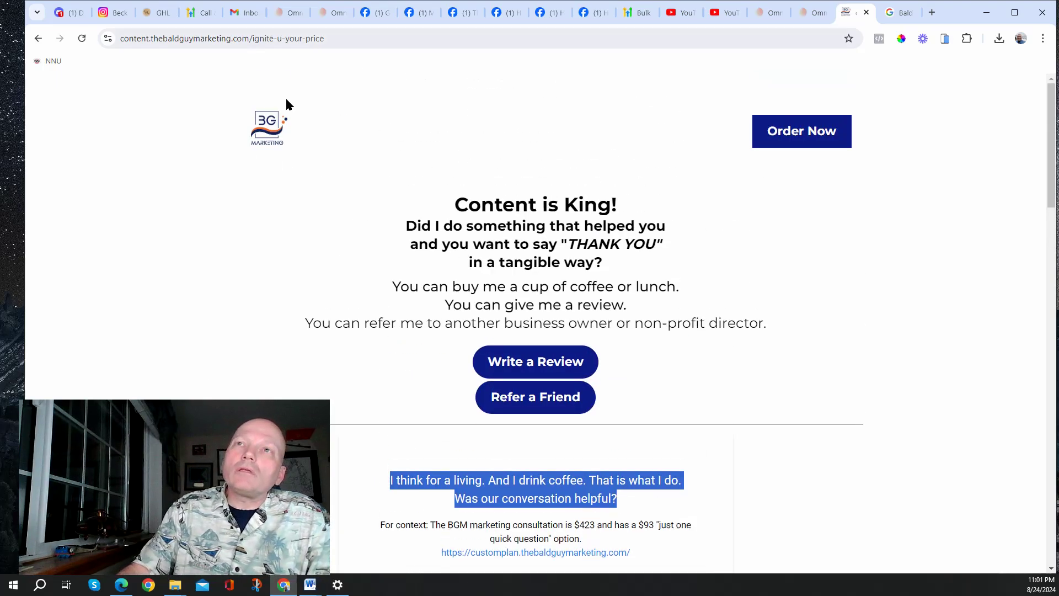
{"action": "scroll", "coordinate": [591, 346], "scroll_direction": "down", "scroll_amount": 10}
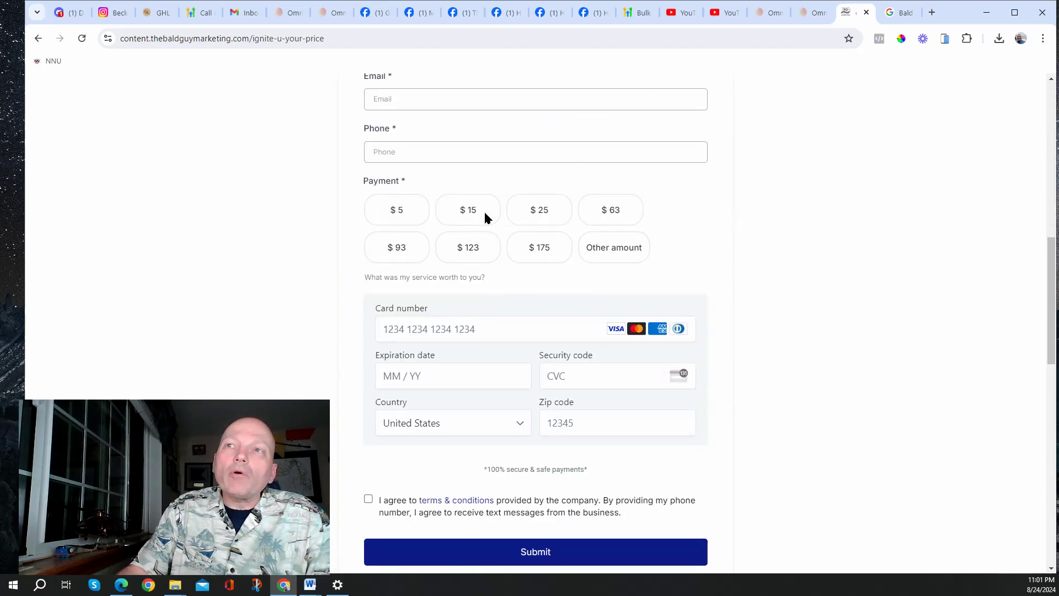
{"action": "scroll", "coordinate": [600, 173], "scroll_direction": "up", "scroll_amount": 10}
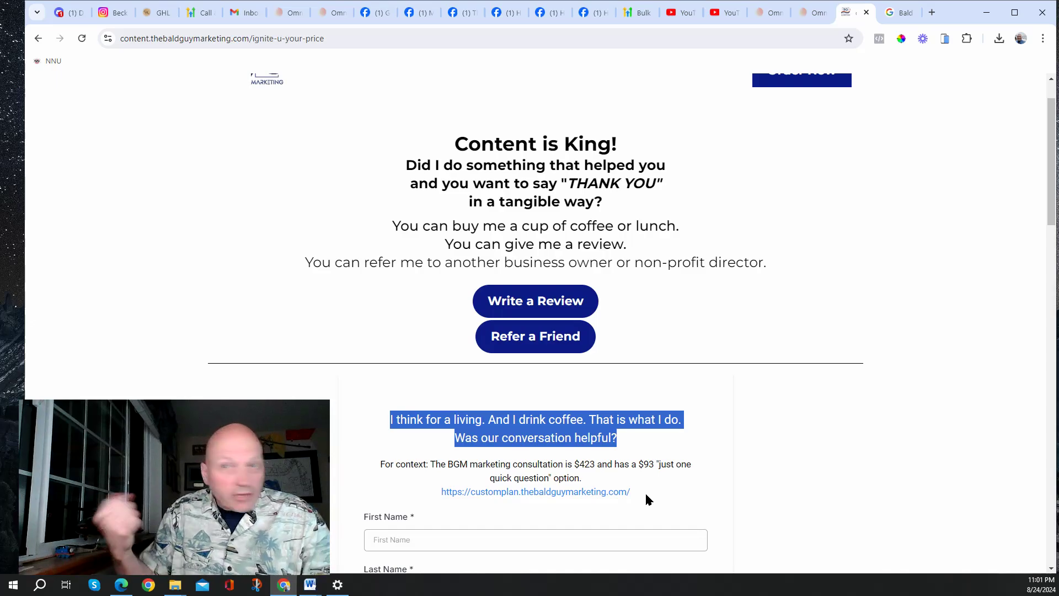
{"action": "scroll", "coordinate": [640, 485], "scroll_direction": "down", "scroll_amount": 8}
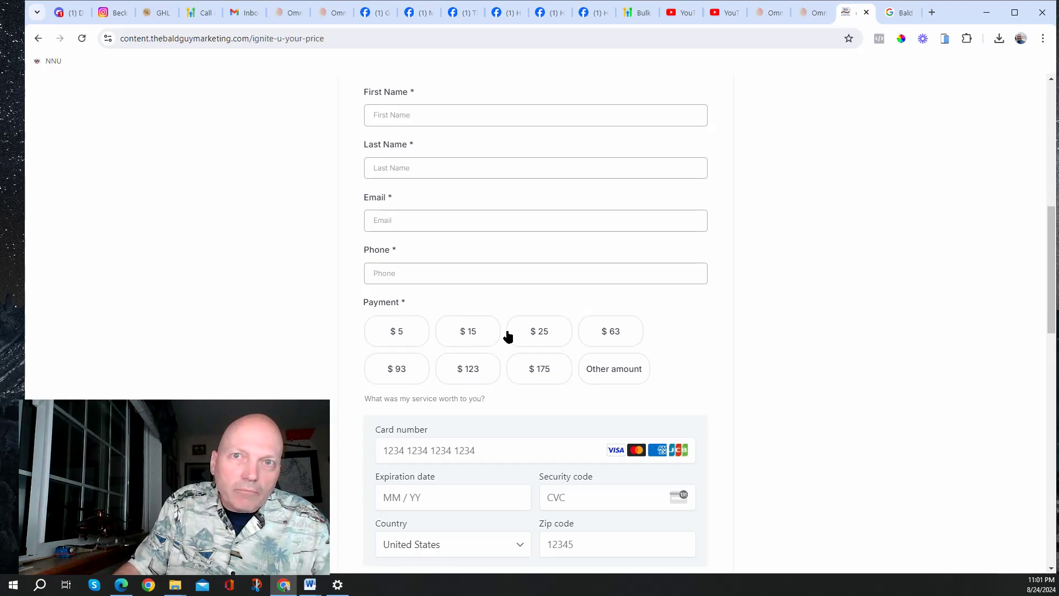
{"action": "scroll", "coordinate": [657, 353], "scroll_direction": "up", "scroll_amount": 2}
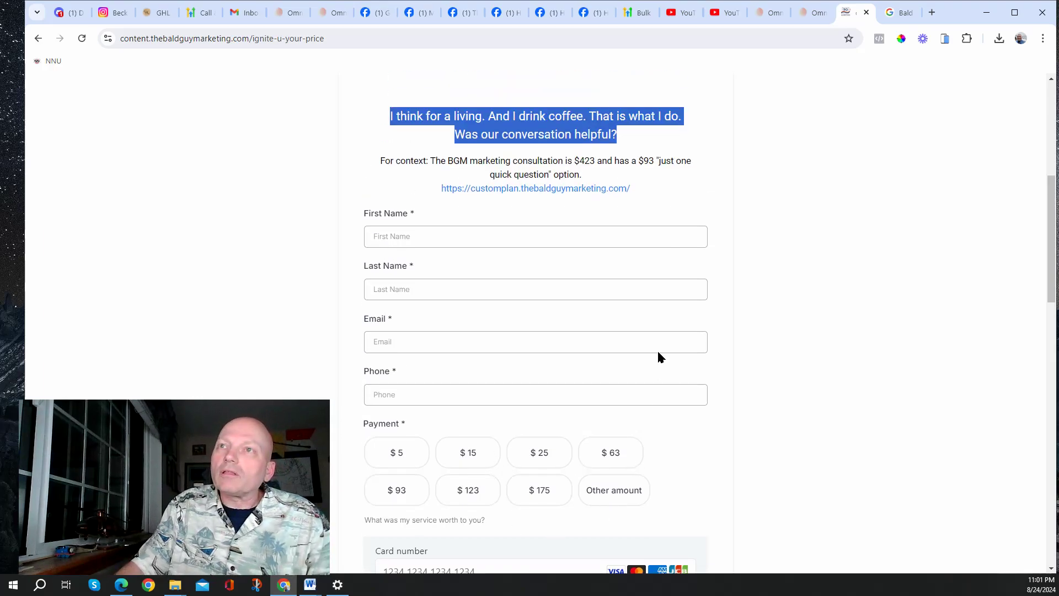
{"action": "scroll", "coordinate": [656, 353], "scroll_direction": "down", "scroll_amount": 1}
{"action": "scroll", "coordinate": [652, 374], "scroll_direction": "up", "scroll_amount": 7}
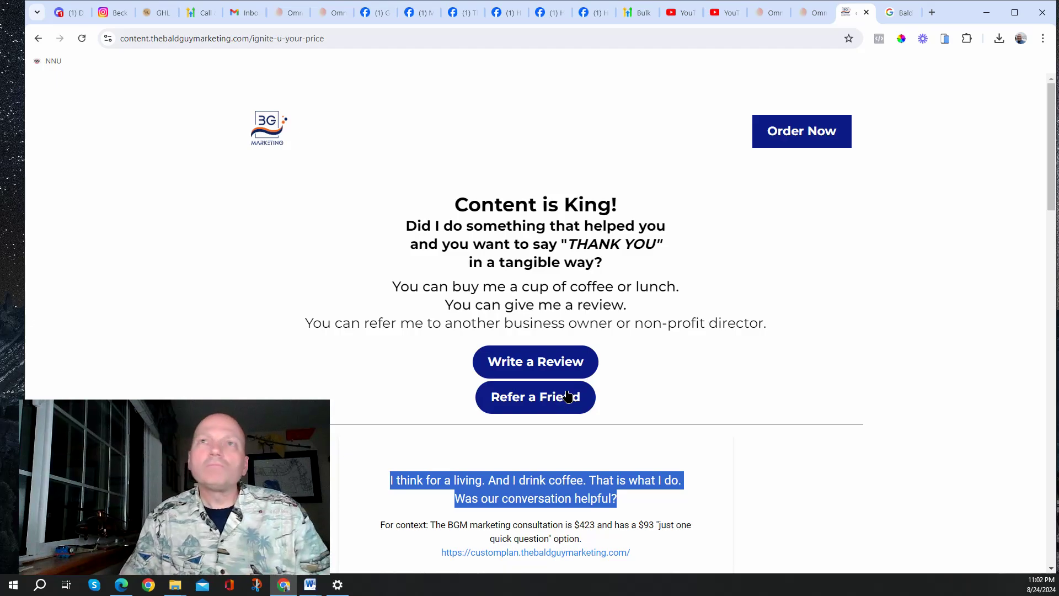
- Select the web address of the ignite-u-your-price page and close the separate QR code analytics page
{"action": "left_click", "coordinate": [356, 41]}
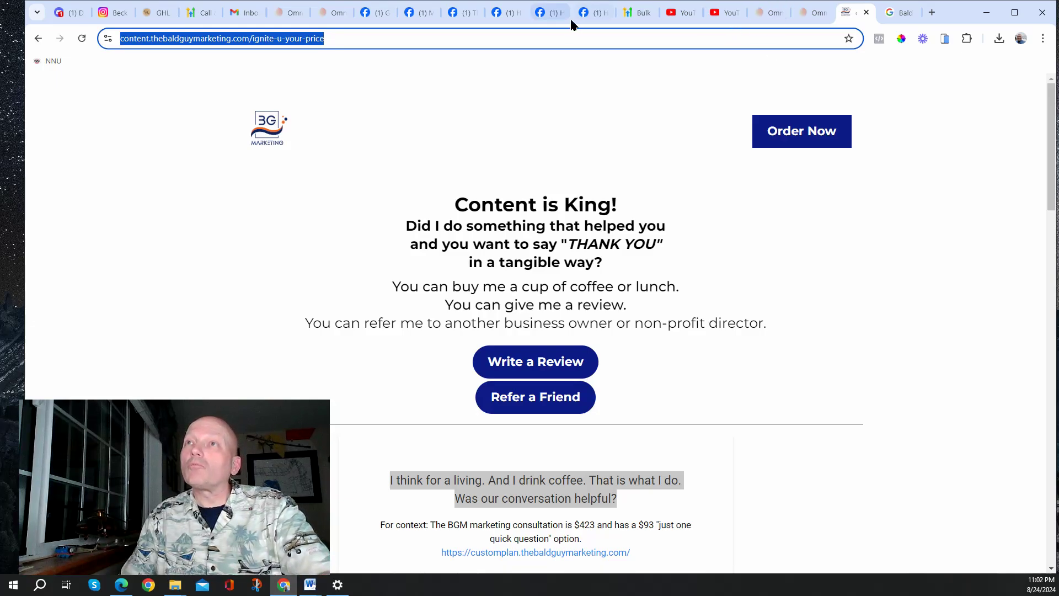
{"action": "left_click", "coordinate": [808, 13]}
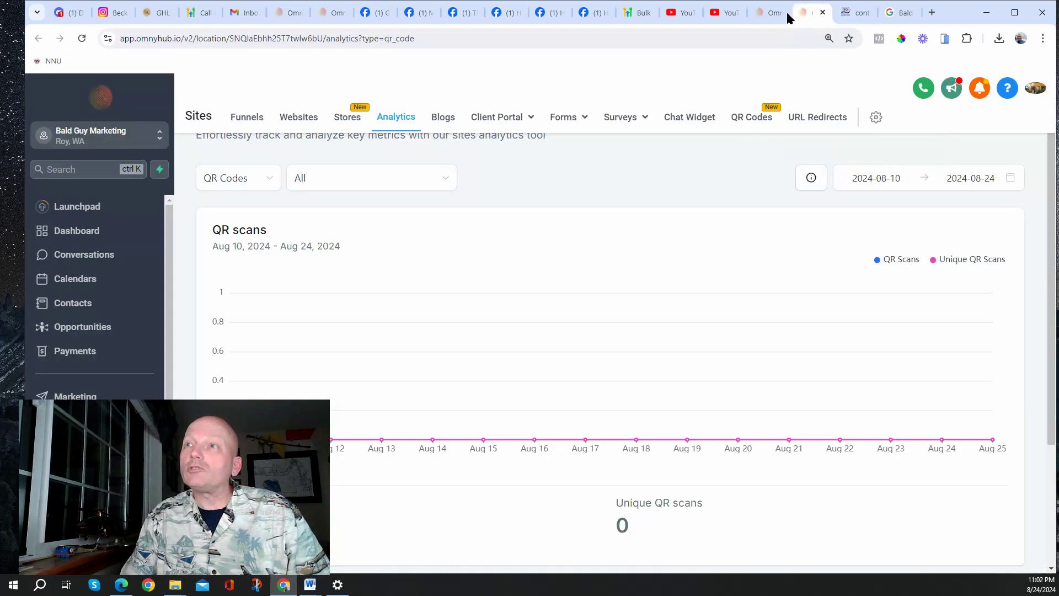
{"action": "left_click", "coordinate": [822, 13]}
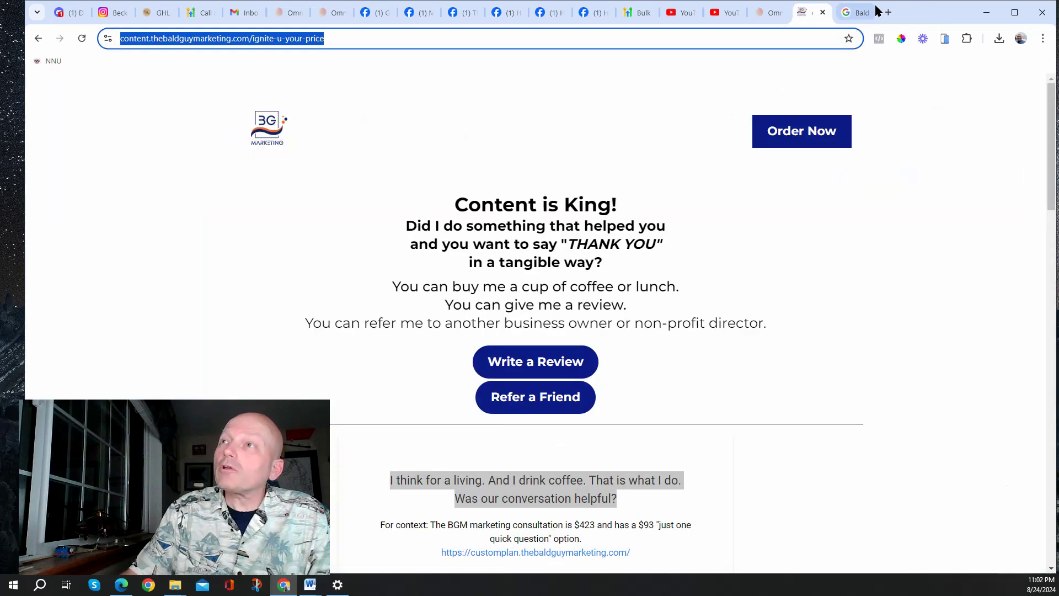
- Show the Google review link for Bald Guy Marketing once more and close the Google business profile page
{"action": "left_click", "coordinate": [858, 11]}
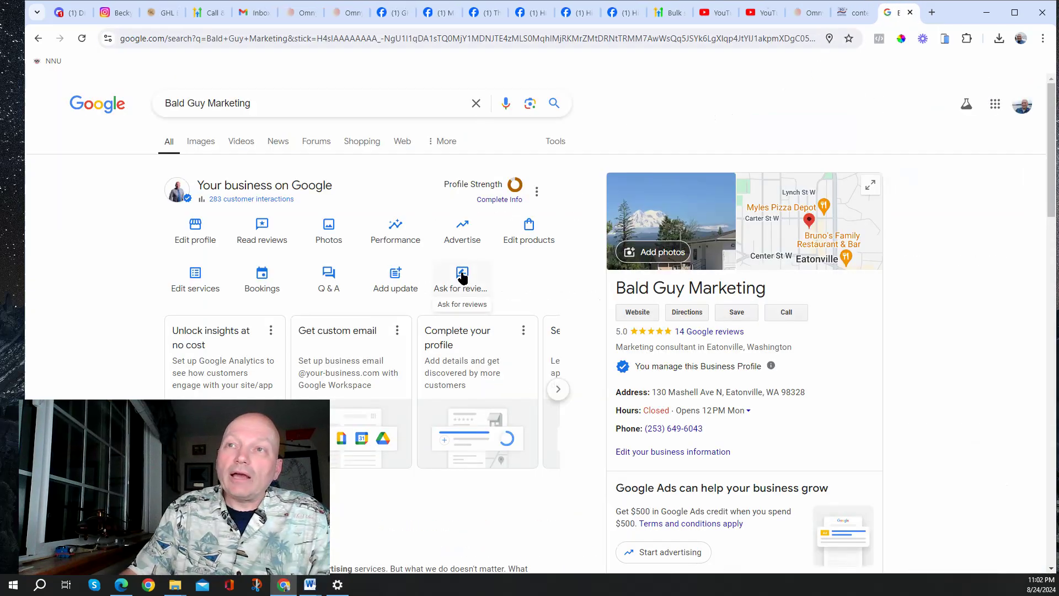
{"action": "left_click", "coordinate": [461, 276]}
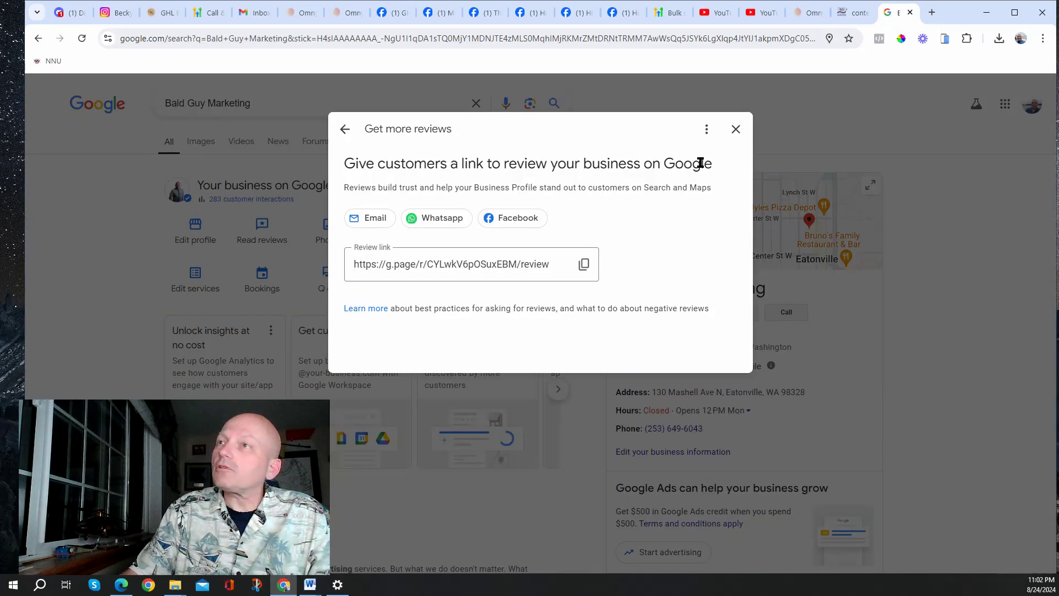
{"action": "left_click", "coordinate": [911, 13]}
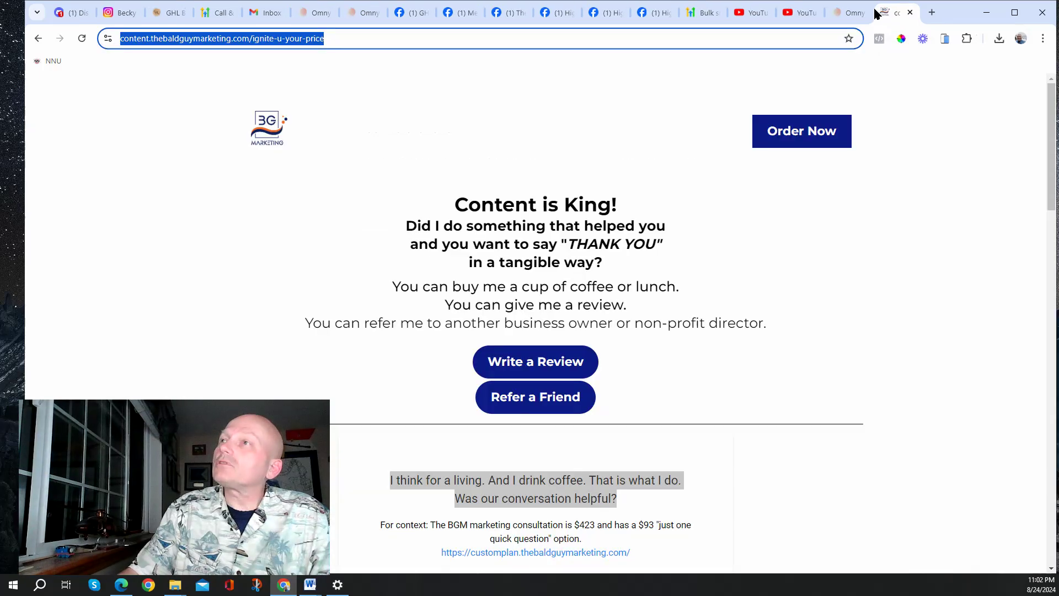
- Start a new QR code in the Sites area and name it "Ignite U Name Your Own Price"
{"action": "left_click", "coordinate": [843, 13]}
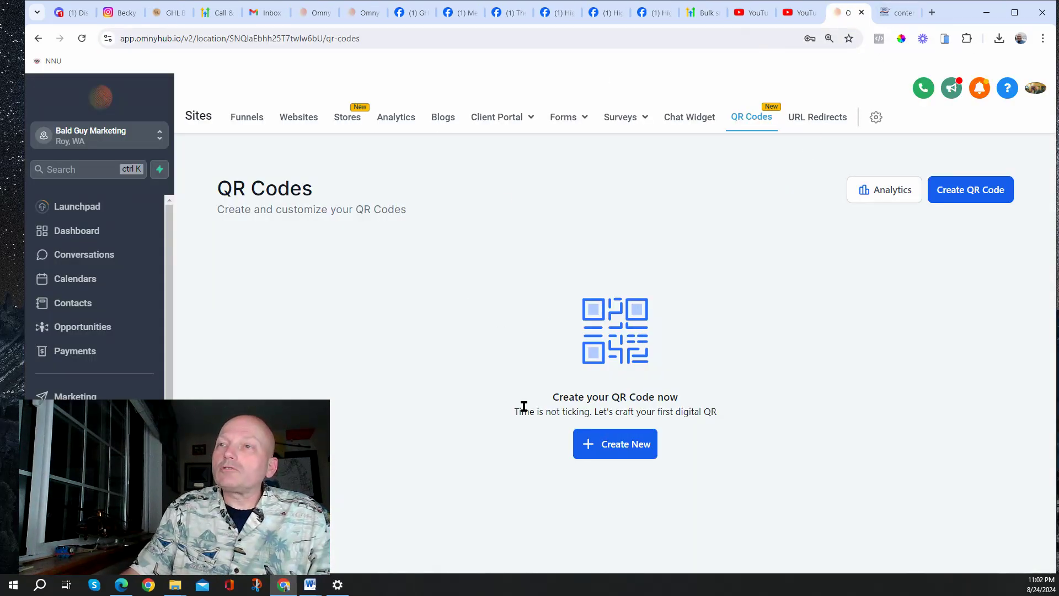
{"action": "left_click", "coordinate": [619, 449]}
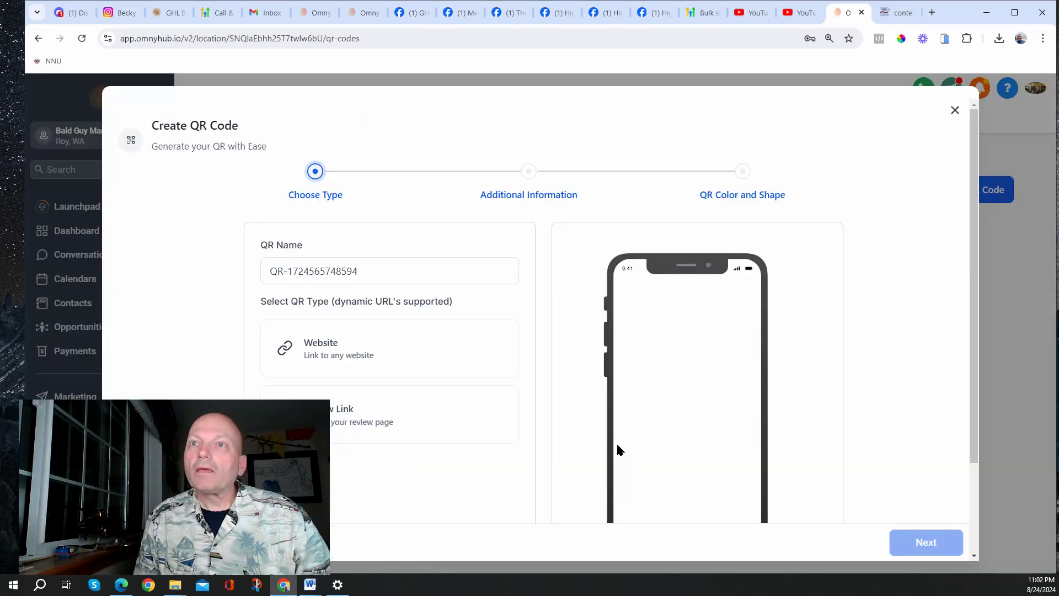
{"action": "left_click", "coordinate": [387, 271]}
{"action": "left_click_drag", "start_coordinate": [395, 269], "coordinate": [242, 270]}
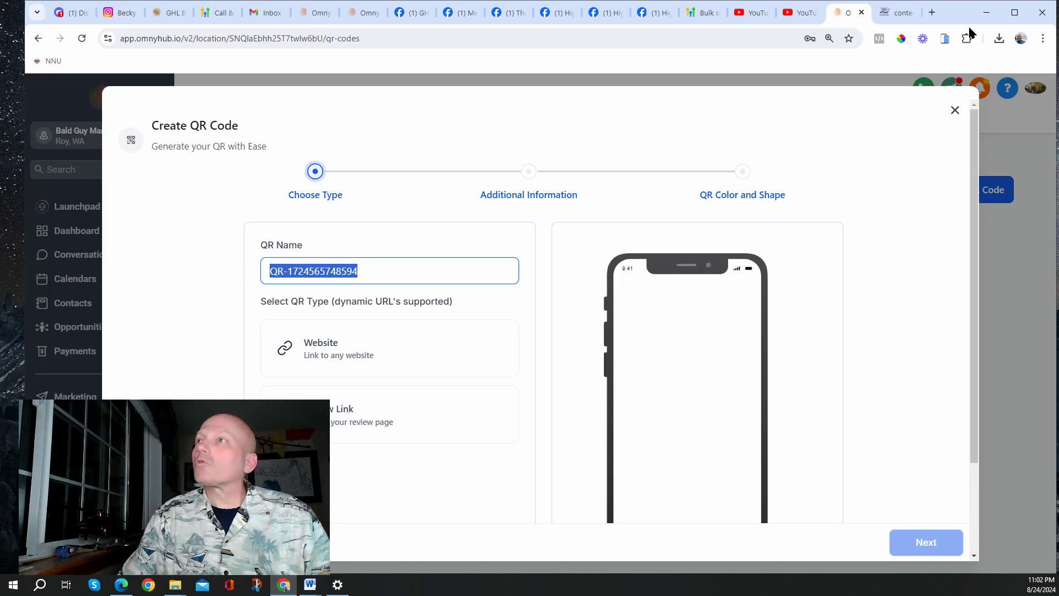
{"action": "left_click", "coordinate": [896, 12]}
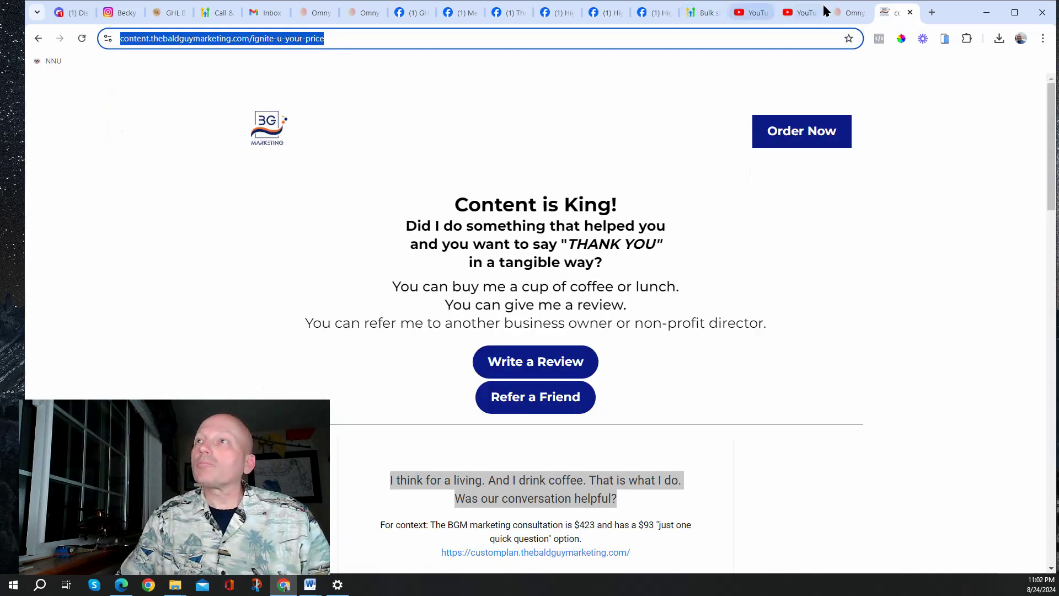
{"action": "left_click", "coordinate": [850, 12]}
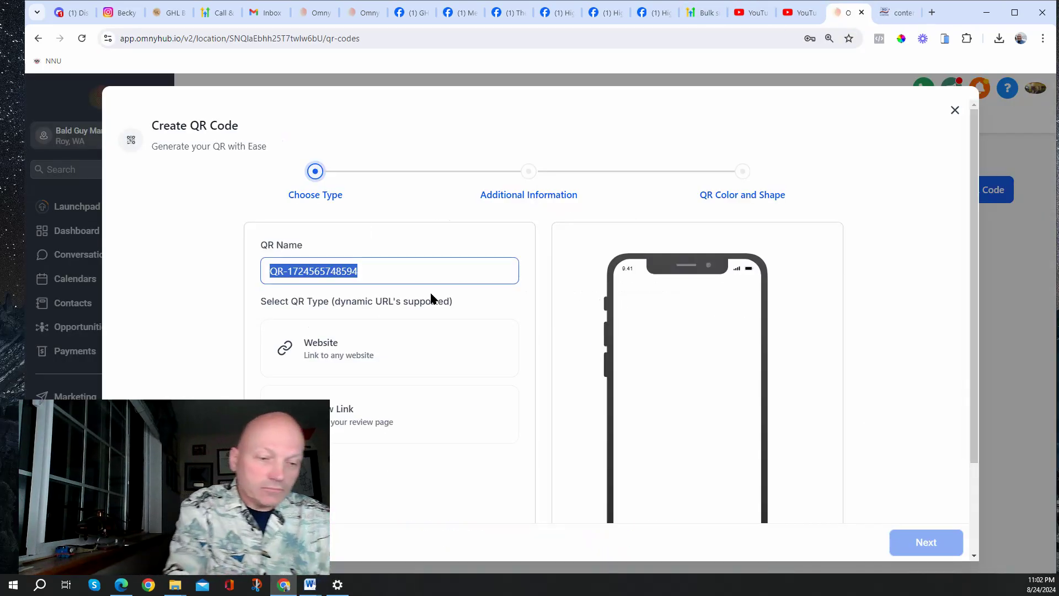
{"action": "type", "text": "Ignite U"}
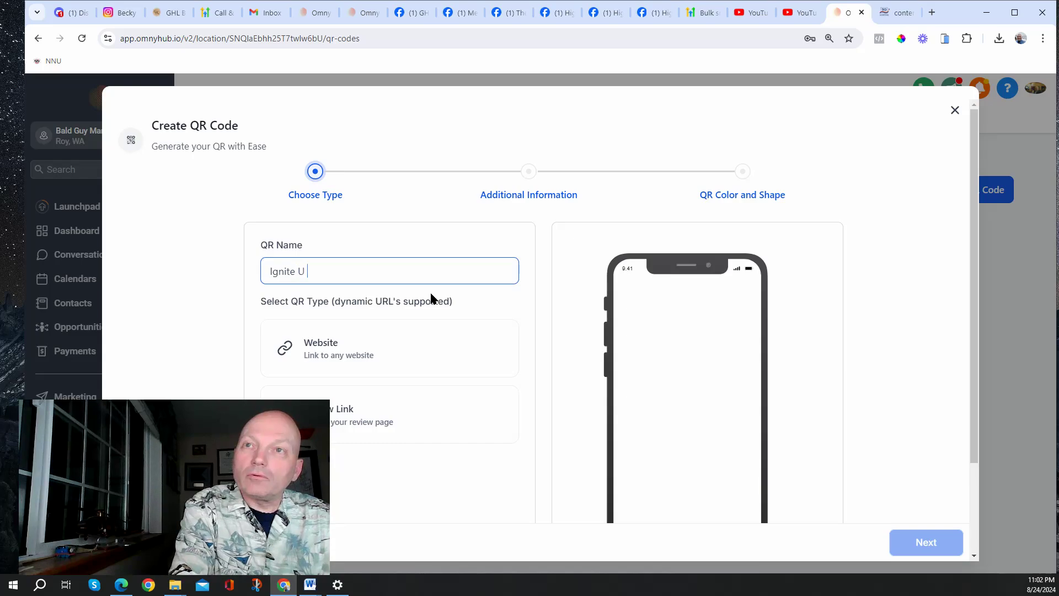
{"action": "type", "text": " Name y"}
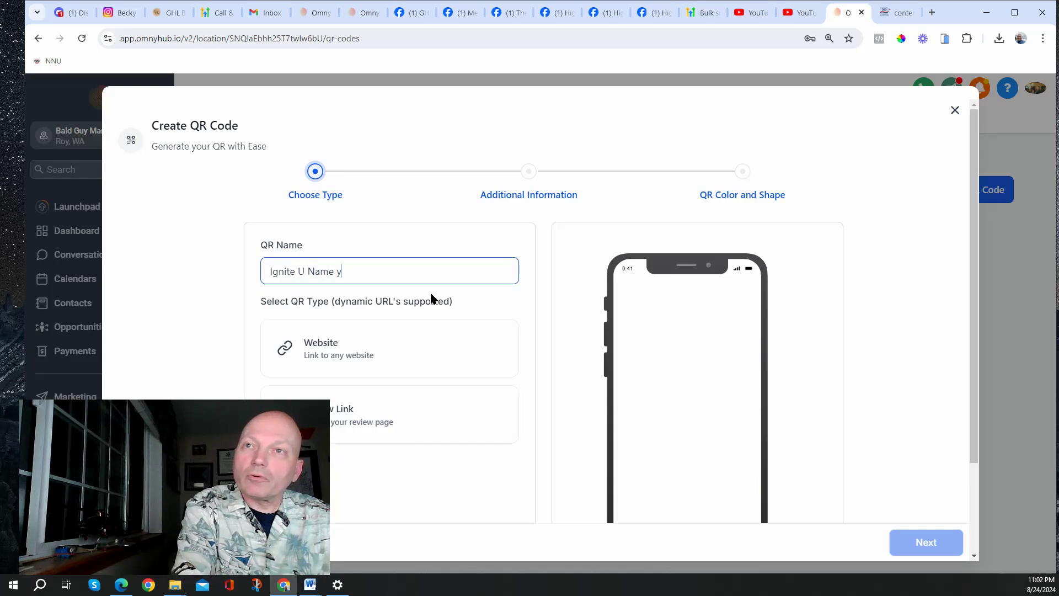
{"action": "key", "text": "BackSpace"}
{"action": "type", "text": "Your"}
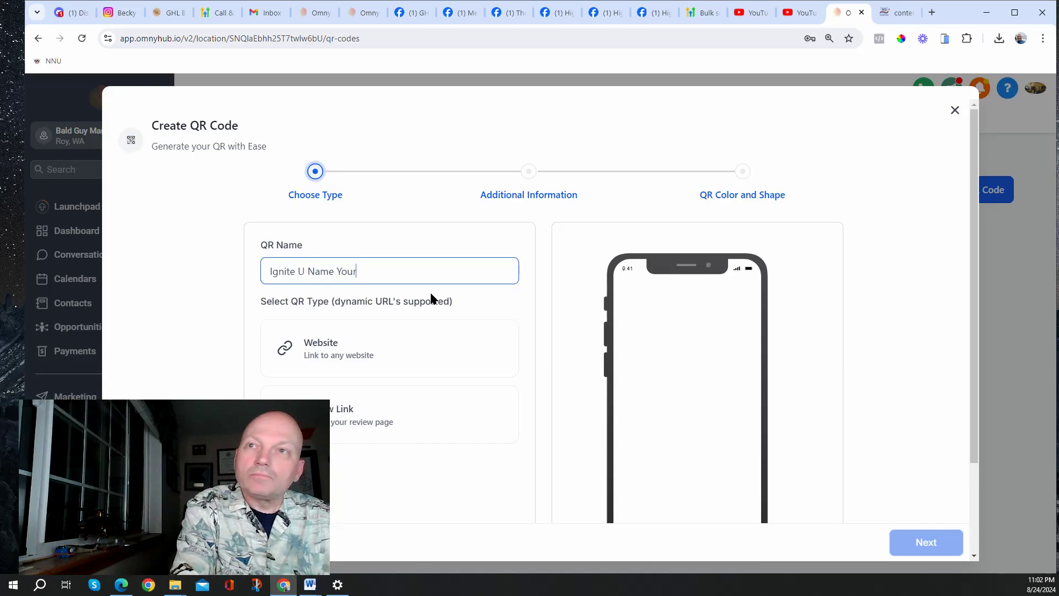
{"action": "type", "text": " Own Price"}
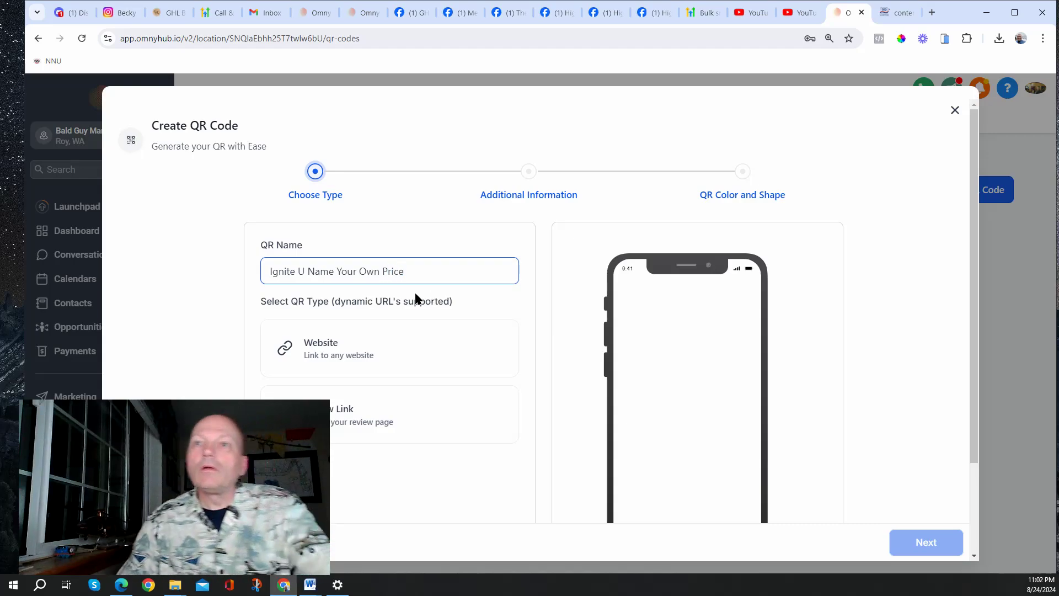
- Choose Website as the QR code type and continue to the additional information stage
{"action": "left_click", "coordinate": [368, 349]}
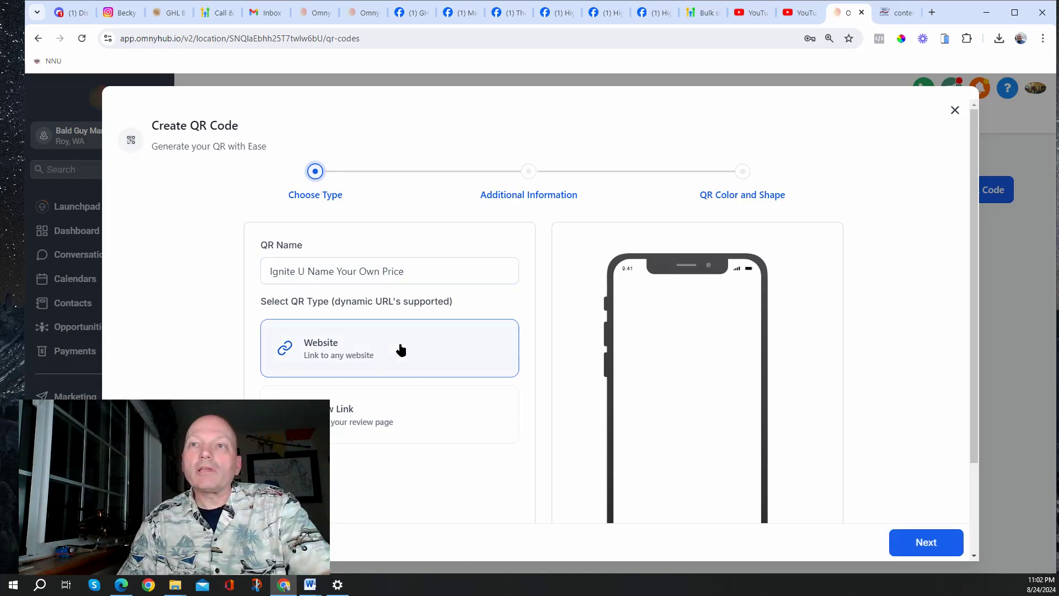
{"action": "scroll", "coordinate": [435, 357], "scroll_direction": "down", "scroll_amount": 2}
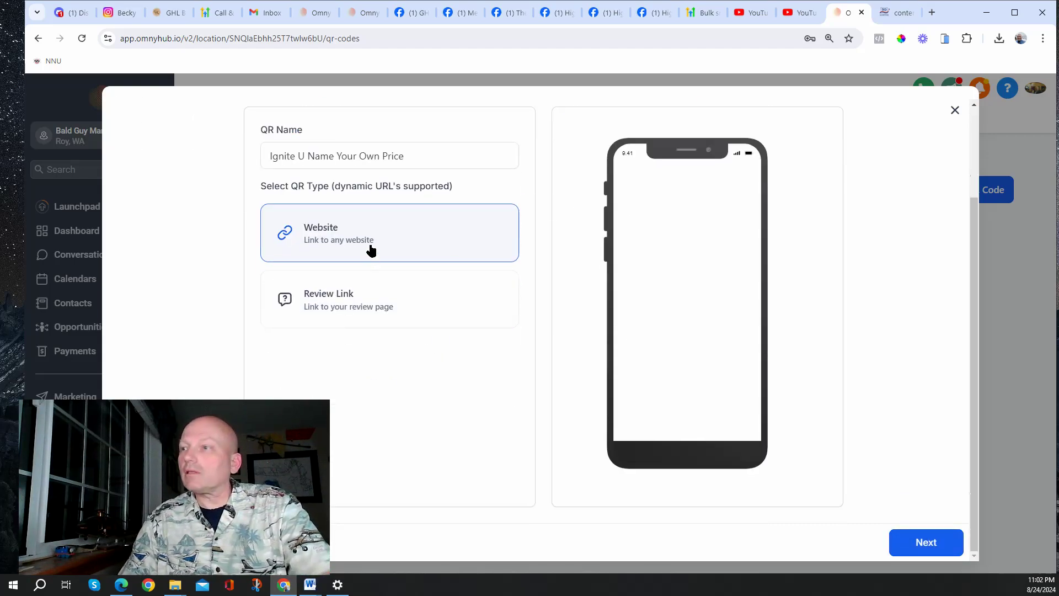
{"action": "scroll", "coordinate": [378, 243], "scroll_direction": "up", "scroll_amount": 2}
{"action": "scroll", "coordinate": [379, 248], "scroll_direction": "down", "scroll_amount": 2}
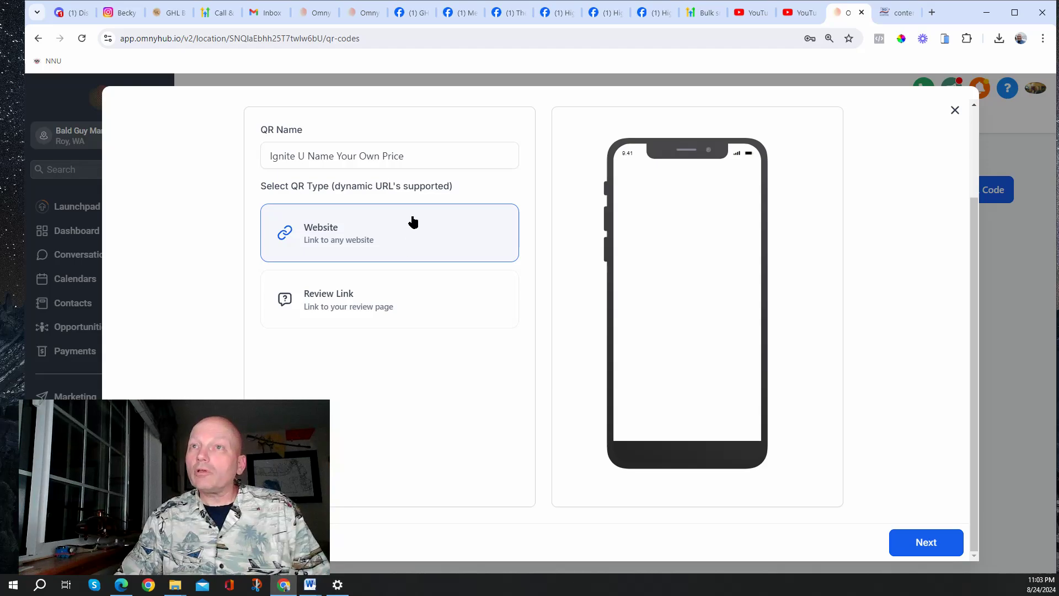
{"action": "scroll", "coordinate": [475, 246], "scroll_direction": "up", "scroll_amount": 2}
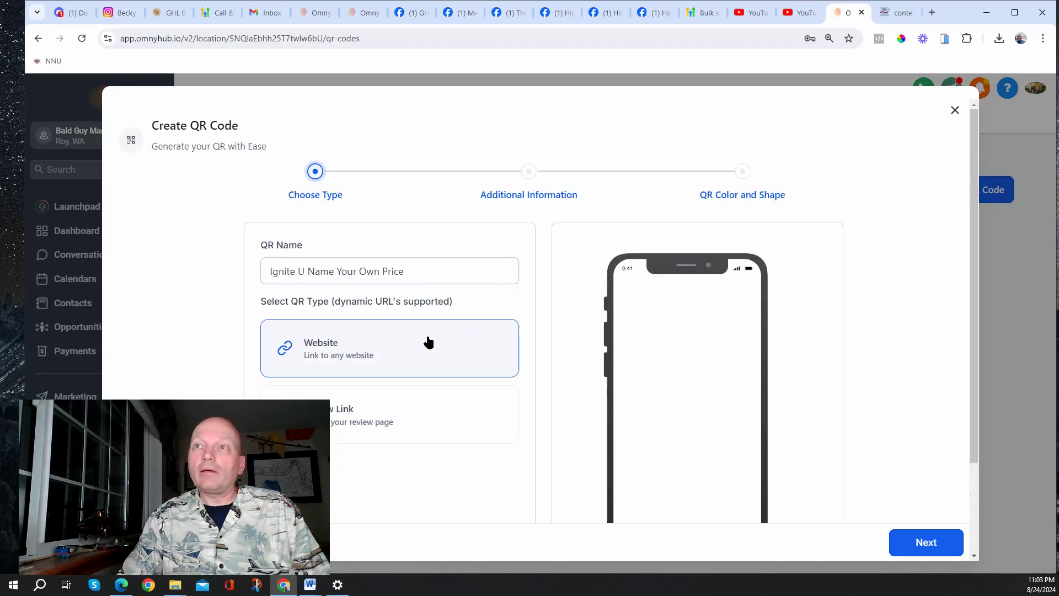
{"action": "scroll", "coordinate": [430, 345], "scroll_direction": "down", "scroll_amount": 2}
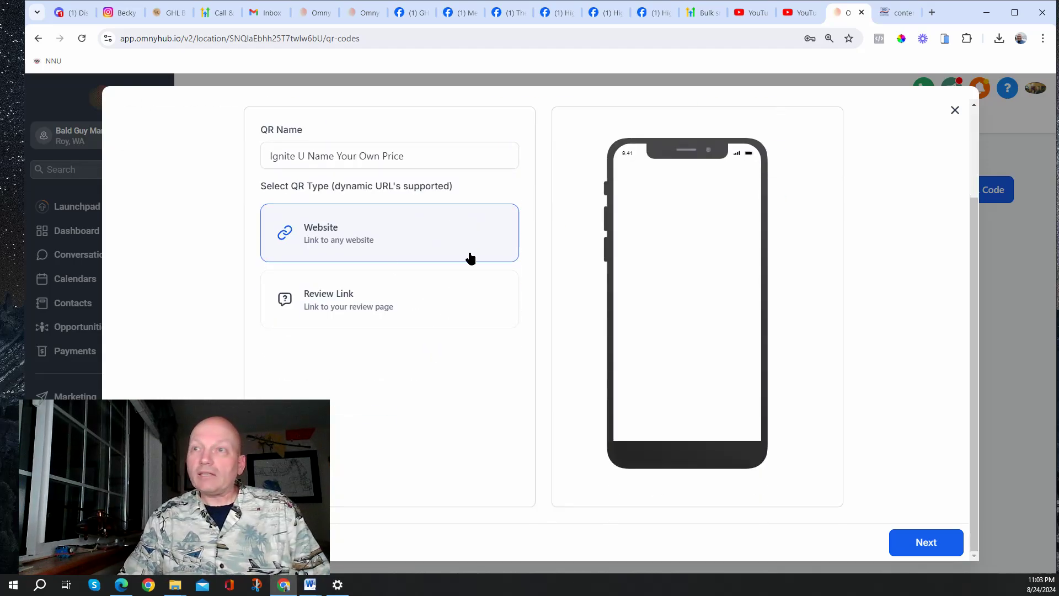
{"action": "left_click", "coordinate": [935, 540]}
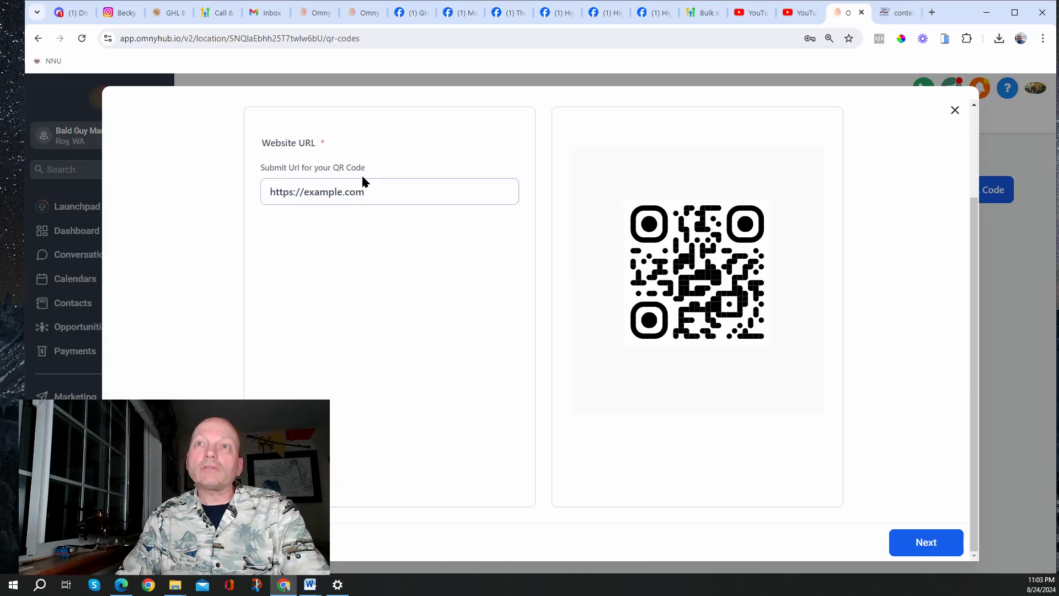
{"action": "left_click_drag", "start_coordinate": [430, 190], "coordinate": [164, 194]}
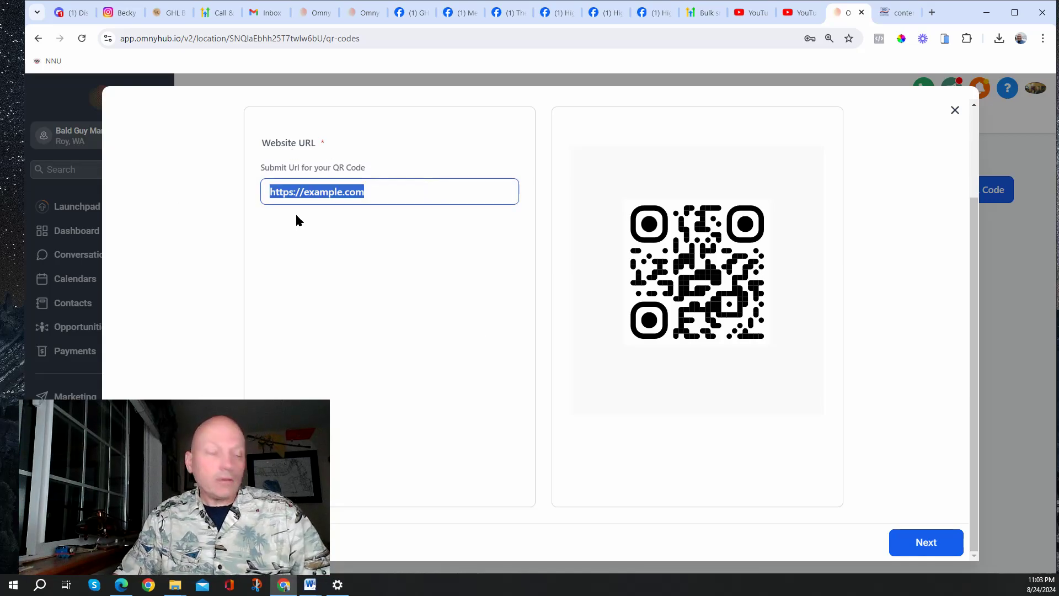
{"action": "type", "text": "https://content.thebaldguymarketing.com/ignite-u-your-price"}
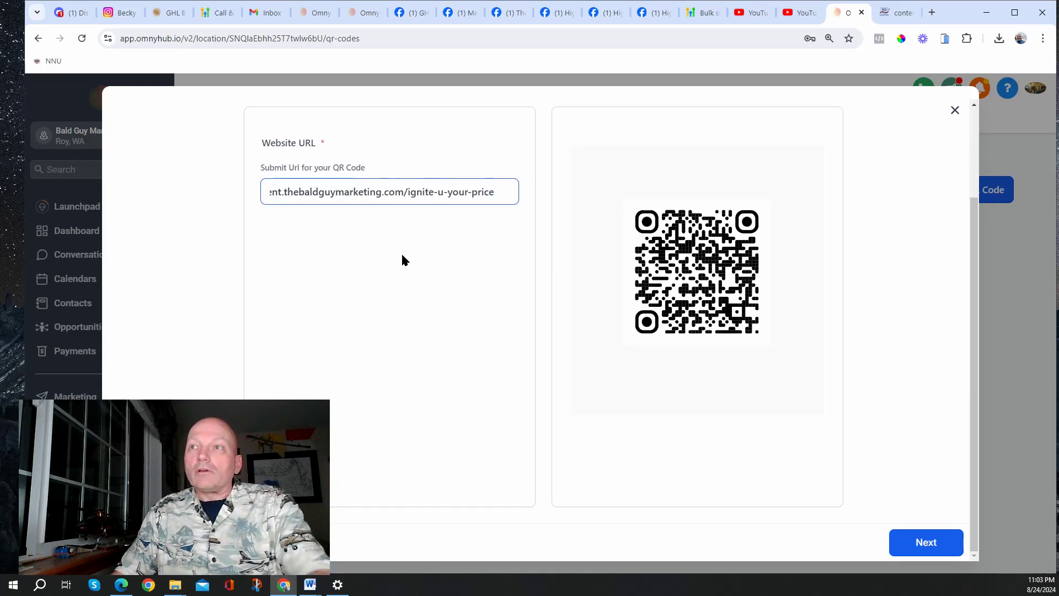
{"action": "scroll", "coordinate": [598, 274], "scroll_direction": "up", "scroll_amount": 2}
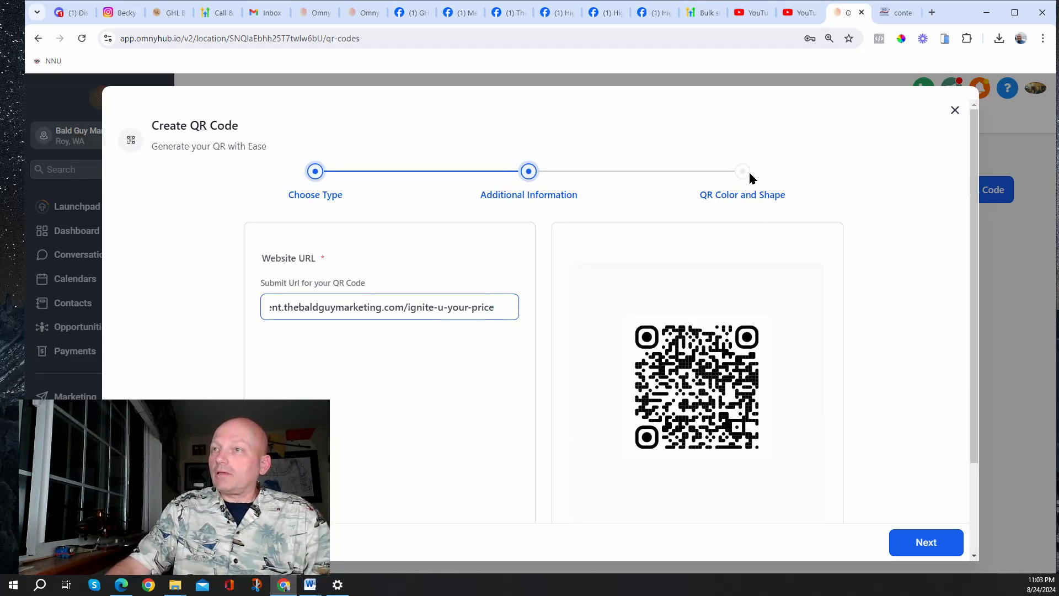
{"action": "left_click", "coordinate": [938, 541]}
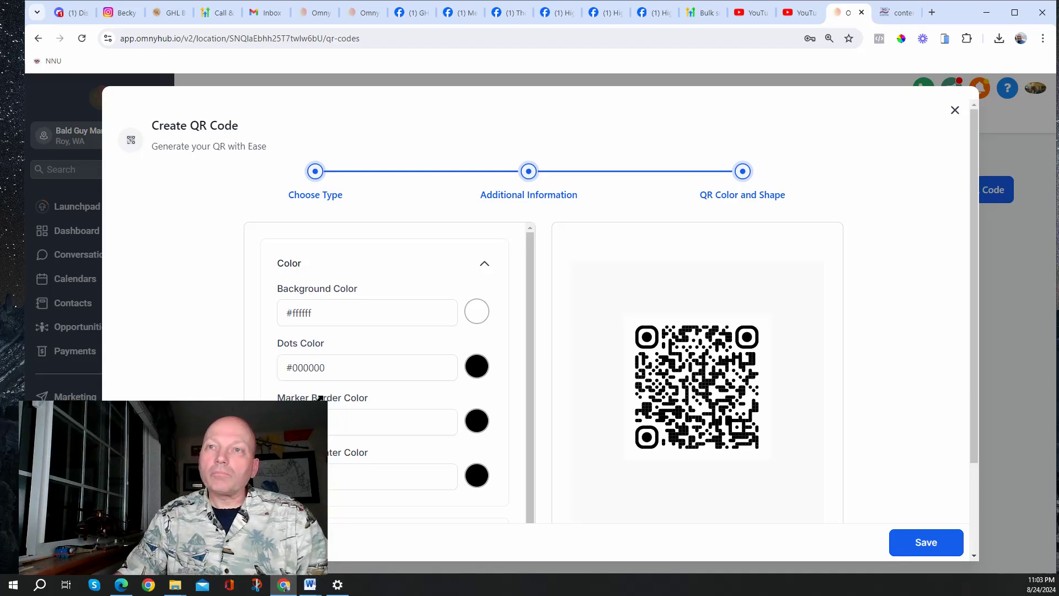
- Sample the Order Now button's blue on the ignite-u-your-price page with the ColorPick Eyedropper and close the color read-out
{"action": "left_click", "coordinate": [476, 368]}
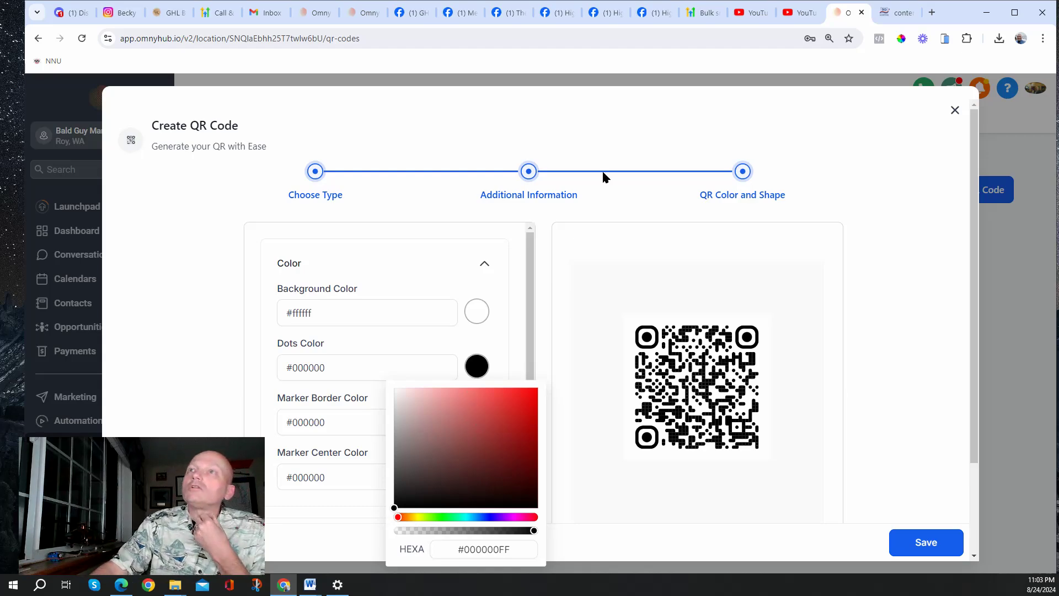
{"action": "left_click", "coordinate": [897, 12]}
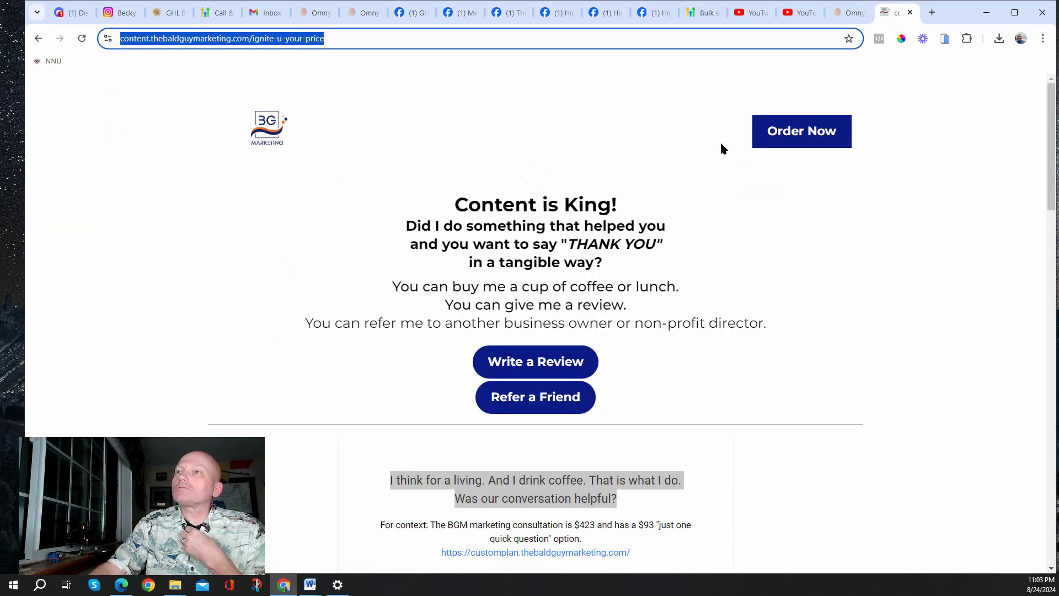
{"action": "left_click", "coordinate": [901, 40]}
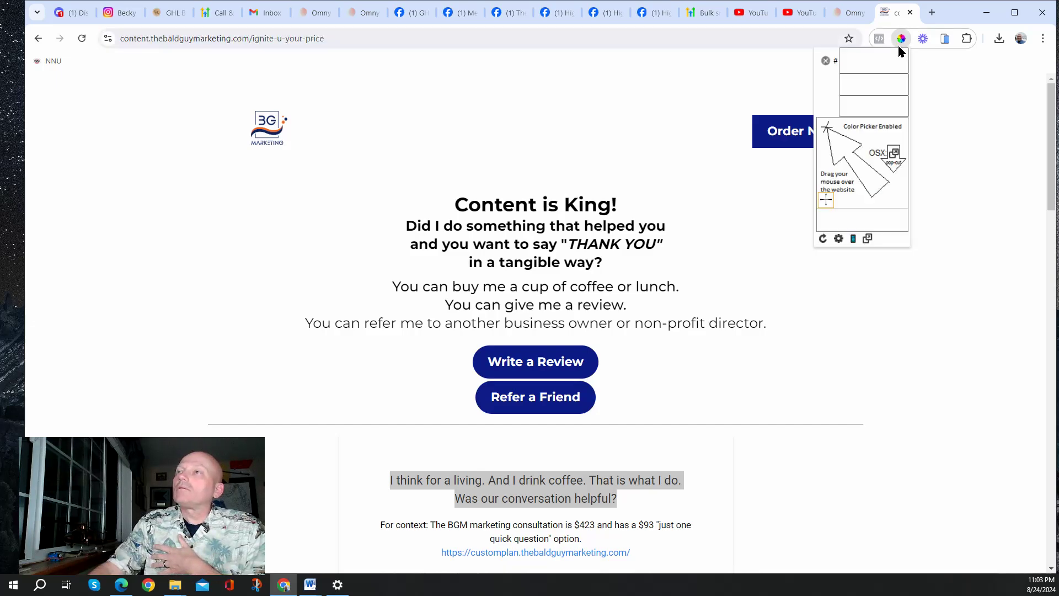
{"action": "left_click", "coordinate": [762, 139]}
{"action": "left_click", "coordinate": [658, 158]}
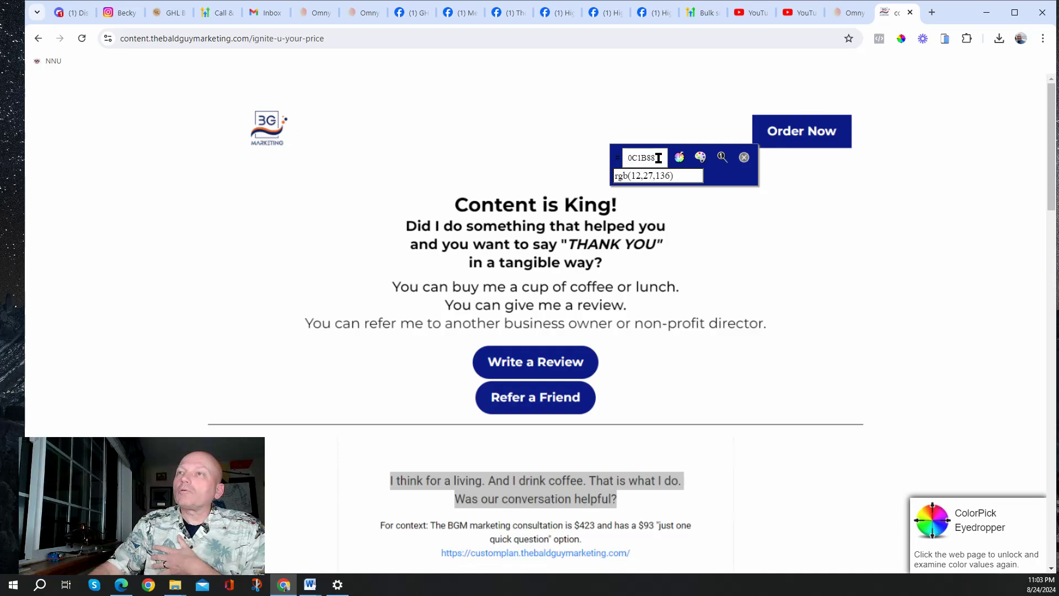
{"action": "double_click", "coordinate": [624, 158]}
{"action": "left_click", "coordinate": [687, 173]}
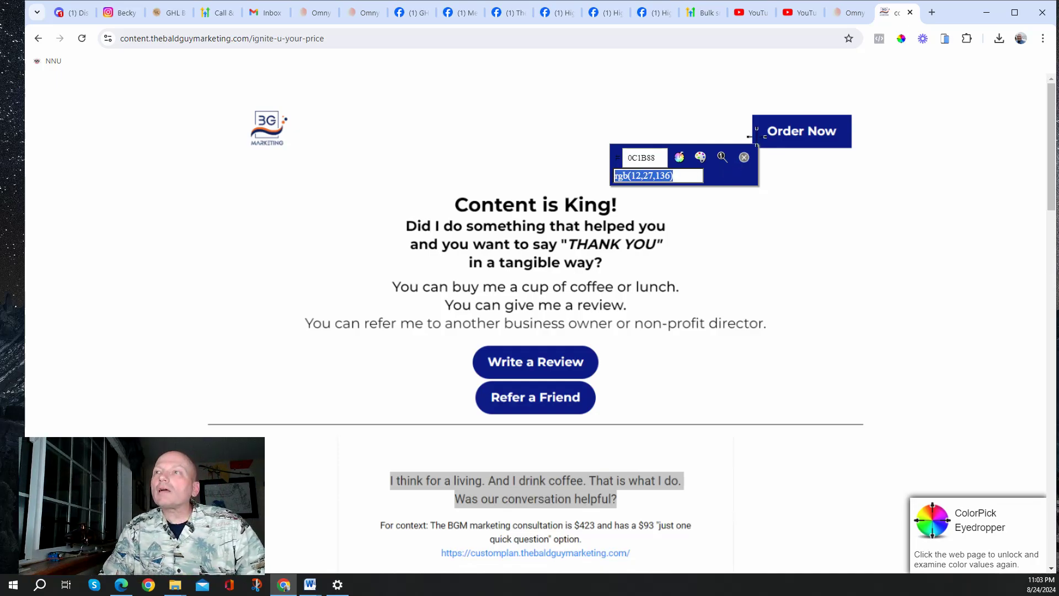
{"action": "left_click", "coordinate": [744, 158]}
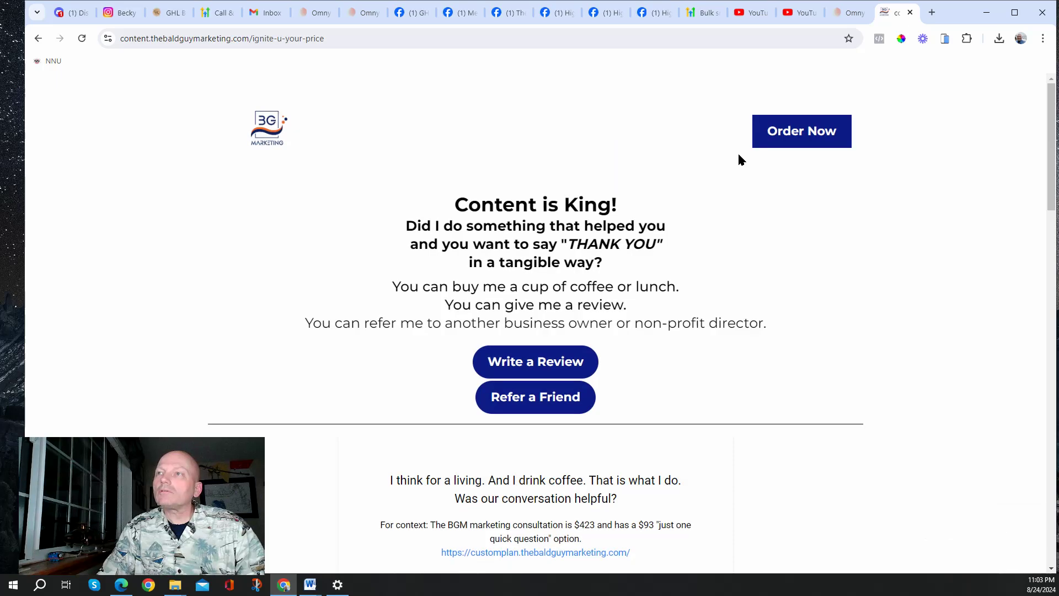
- Sample the dark blue of the BG Marketing logo with the ColorPick Eyedropper and copy its hex code
{"action": "left_click", "coordinate": [901, 38]}
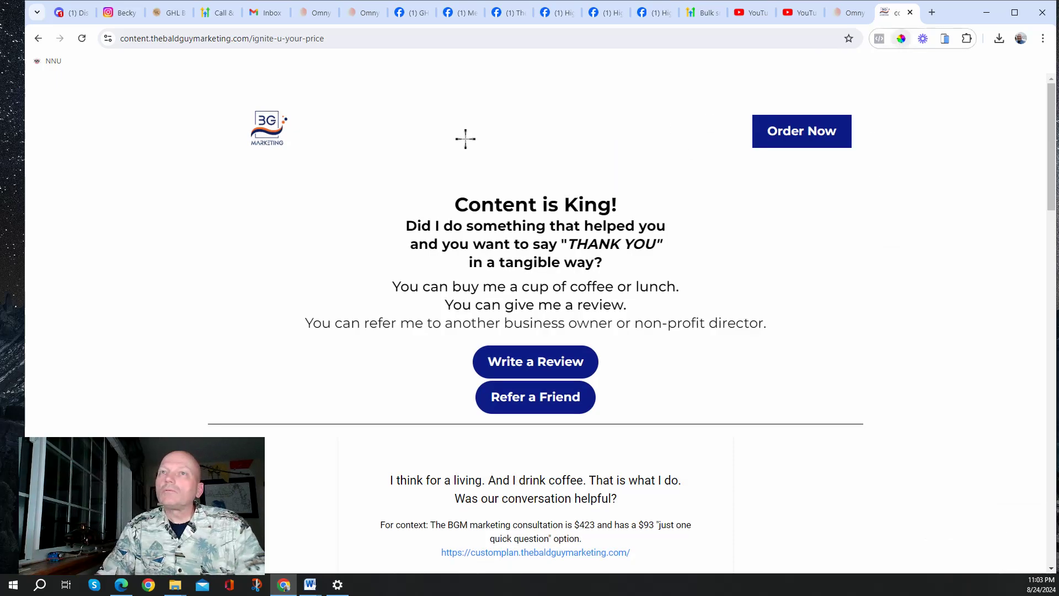
{"action": "left_click", "coordinate": [271, 127]}
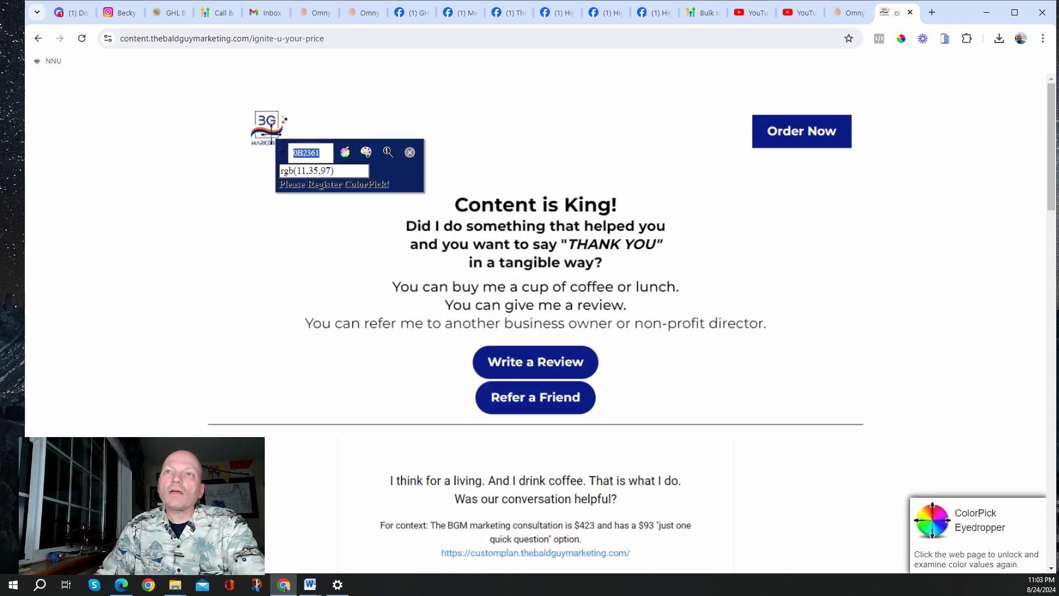
{"action": "left_click", "coordinate": [289, 151]}
{"action": "double_click", "coordinate": [290, 151]}
{"action": "key", "text": "ctrl+c"}
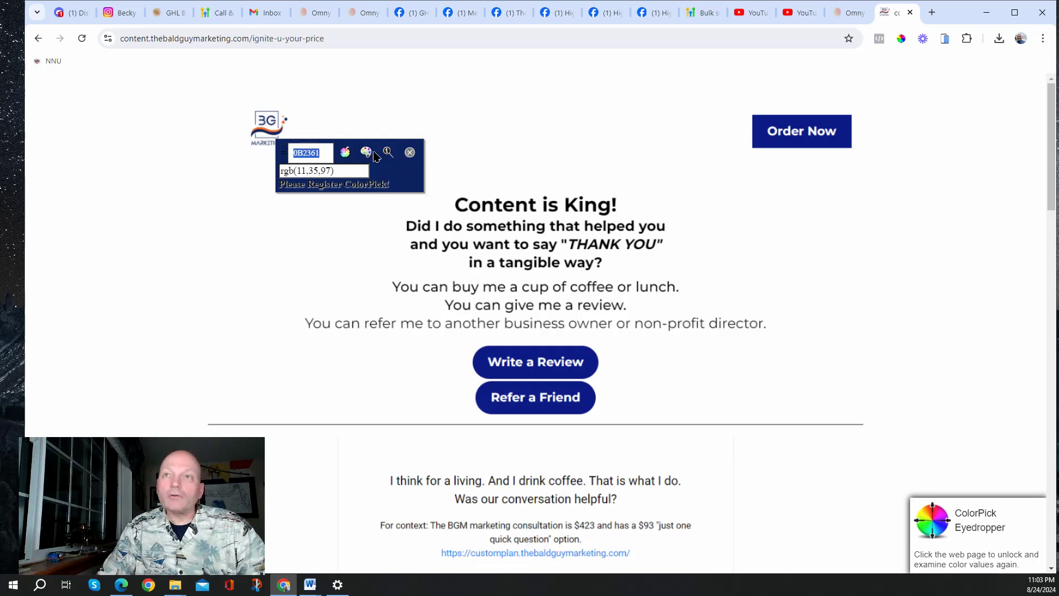
- Set the QR code's dots color to #0B2361
{"action": "left_click", "coordinate": [840, 12]}
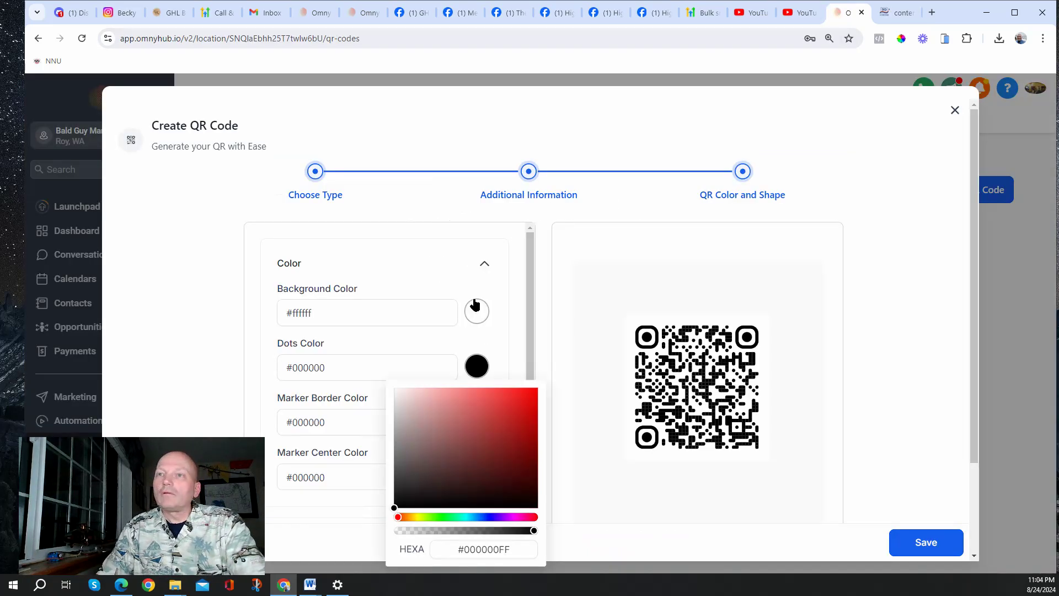
{"action": "left_click_drag", "start_coordinate": [346, 366], "coordinate": [271, 370]}
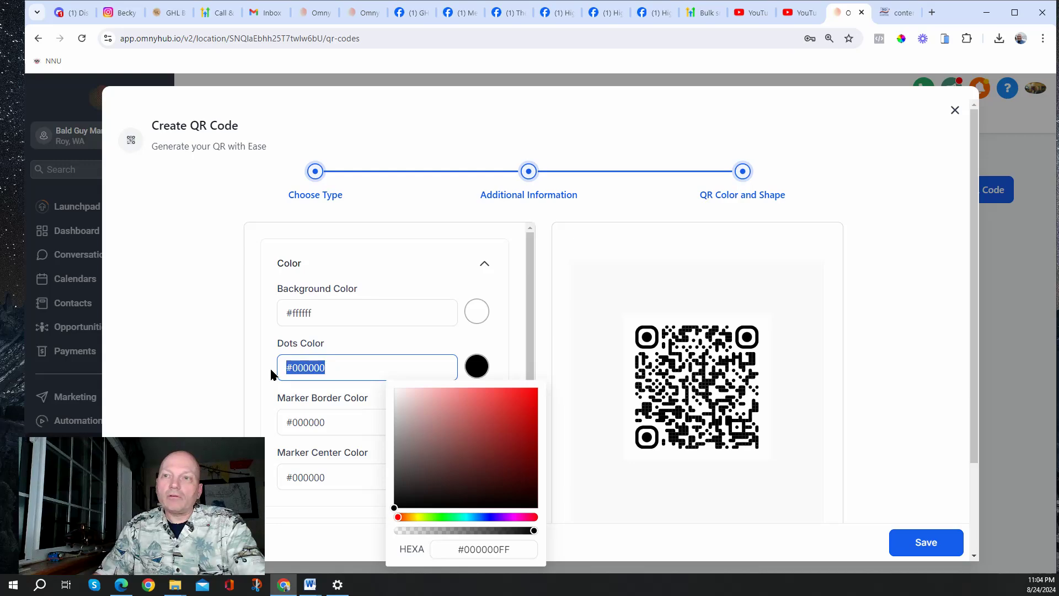
{"action": "left_click", "coordinate": [377, 366]}
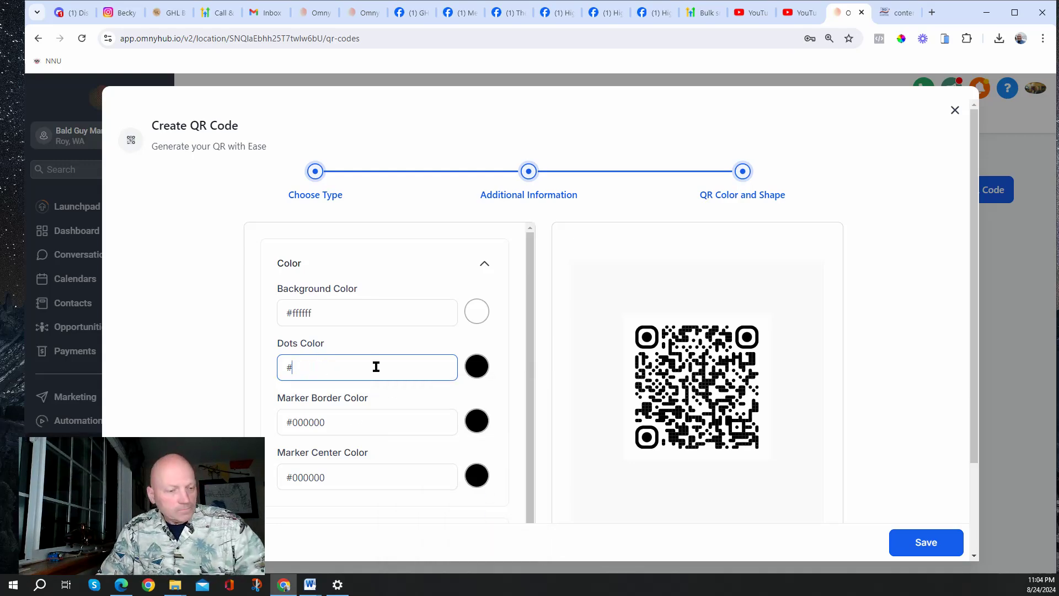
{"action": "key", "text": "ctrl+v"}
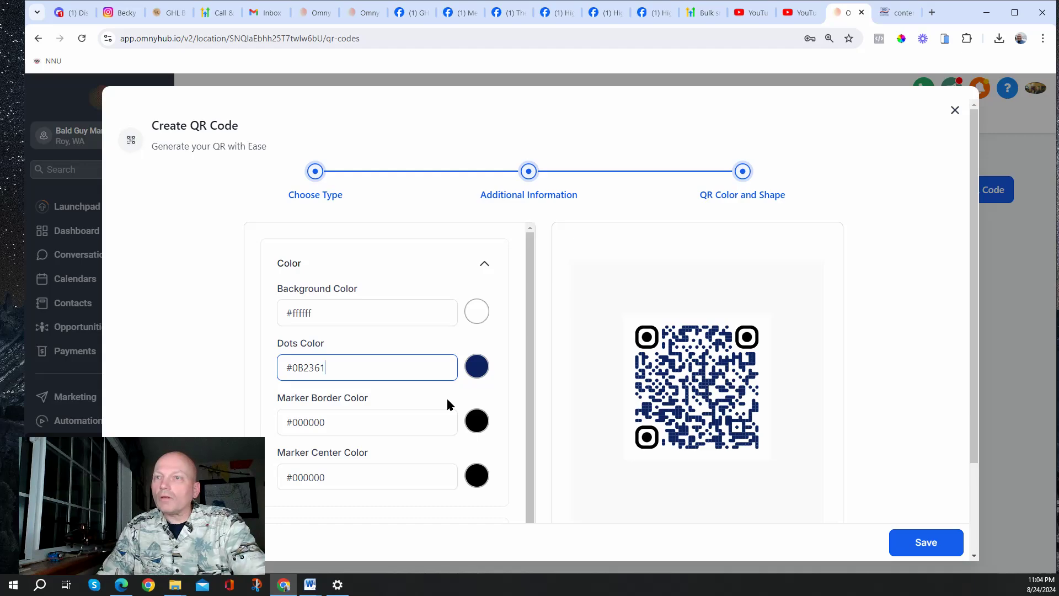
- Clear the marker border color value, sample the BG Marketing logo's orange with the ColorPick Eyedropper and copy its hex code
{"action": "scroll", "coordinate": [425, 428], "scroll_direction": "down", "scroll_amount": 1}
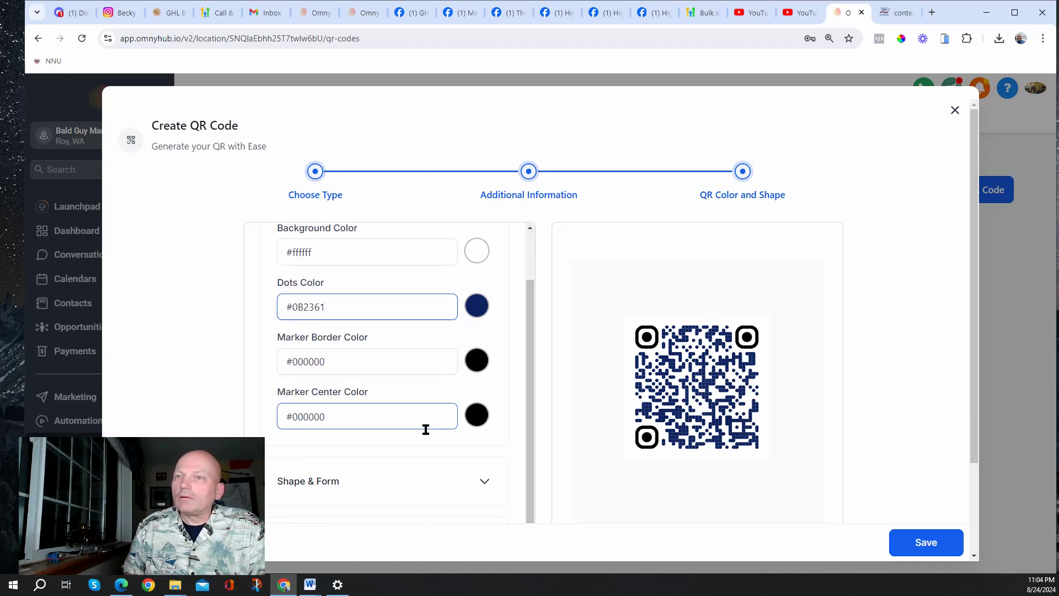
{"action": "left_click", "coordinate": [359, 356]}
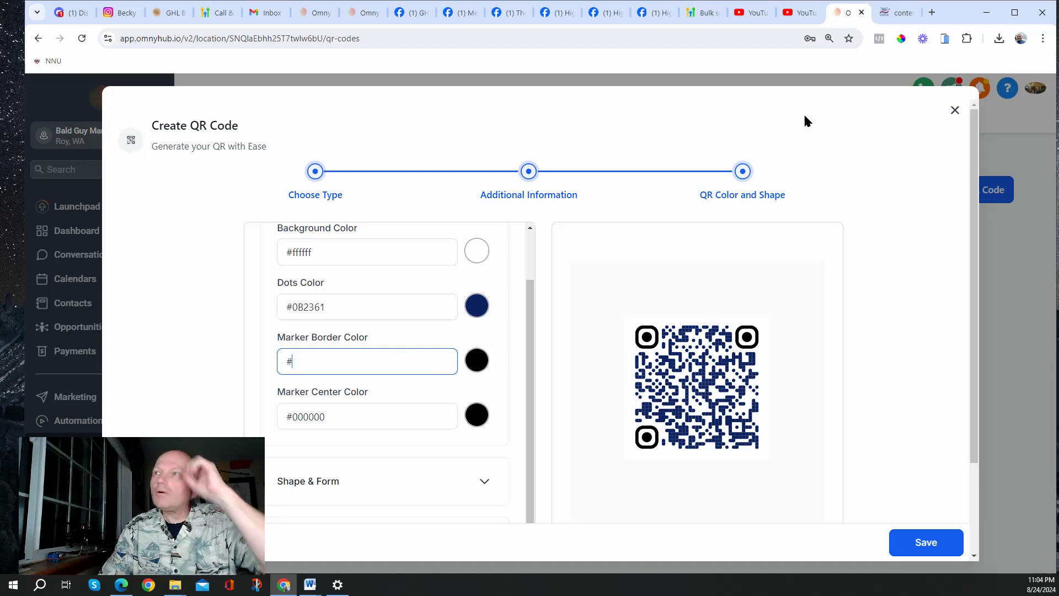
{"action": "left_click", "coordinate": [891, 14]}
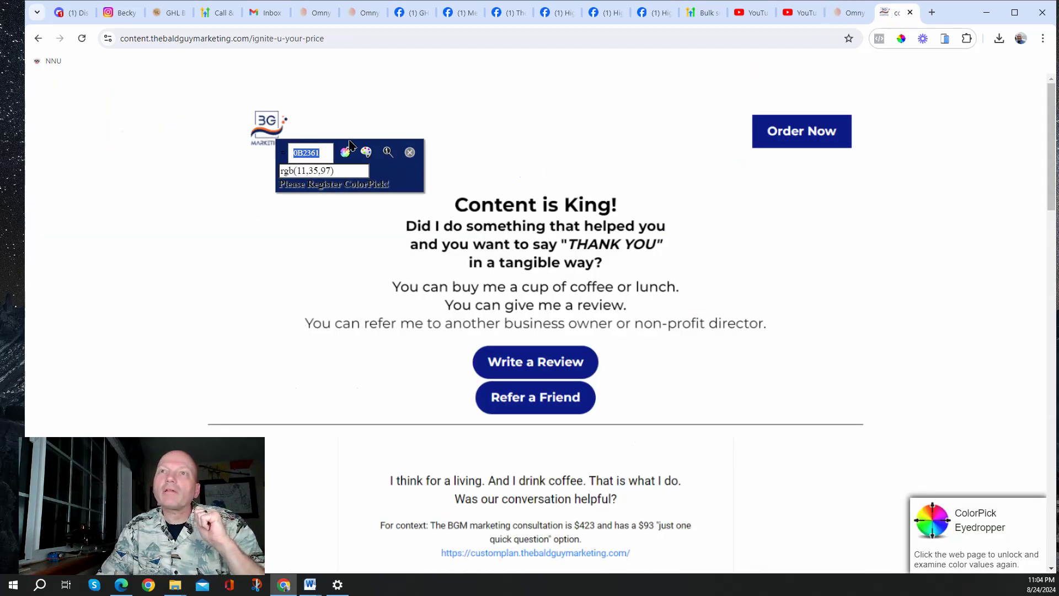
{"action": "left_click", "coordinate": [263, 133]}
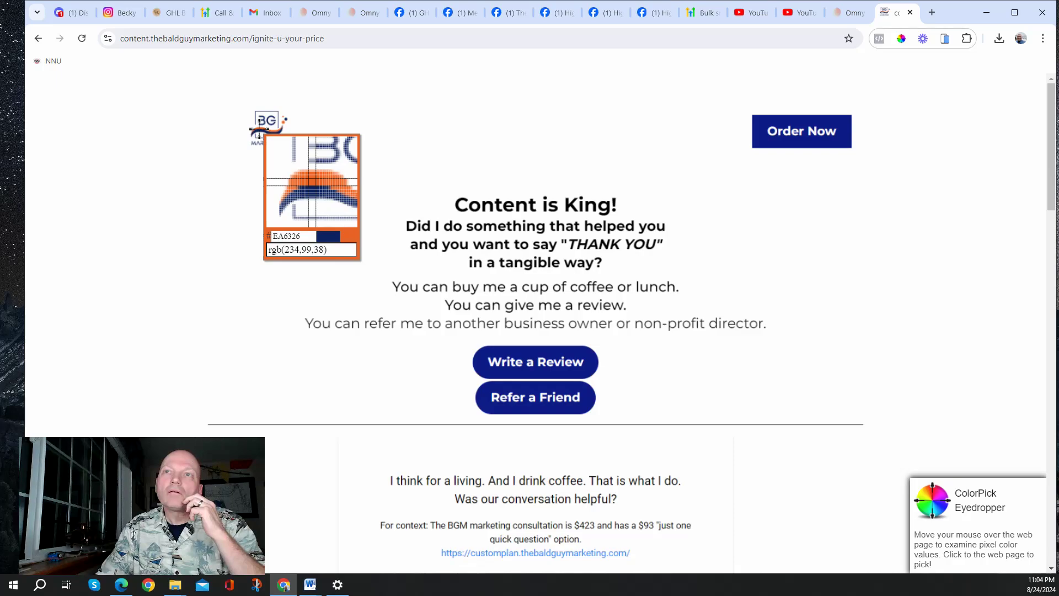
{"action": "left_click", "coordinate": [257, 132]}
{"action": "left_click", "coordinate": [319, 146]}
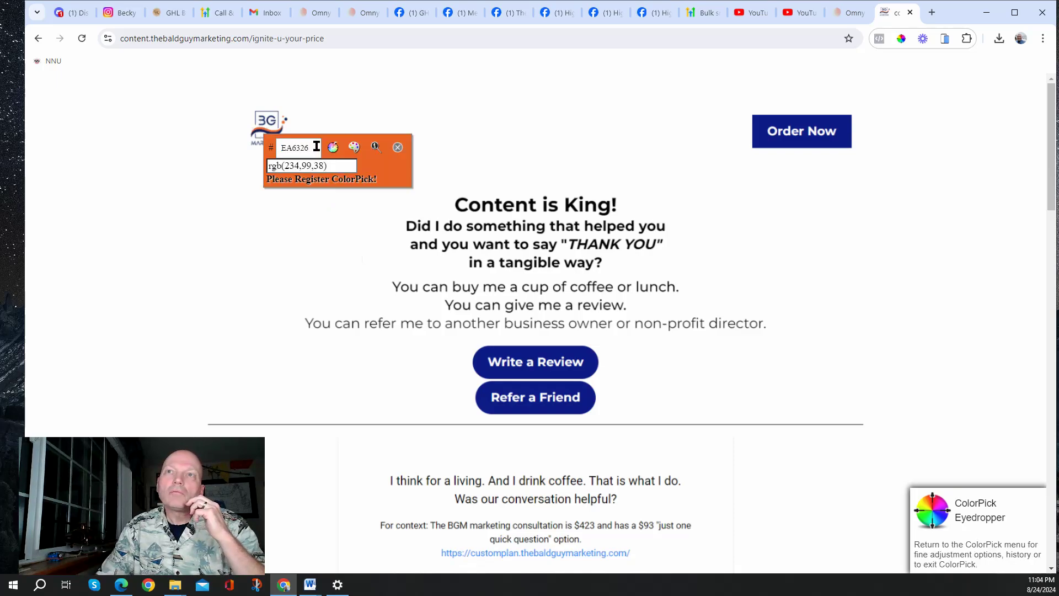
{"action": "left_click_drag", "start_coordinate": [310, 146], "coordinate": [283, 147]}
{"action": "key", "text": "ctrl+c"}
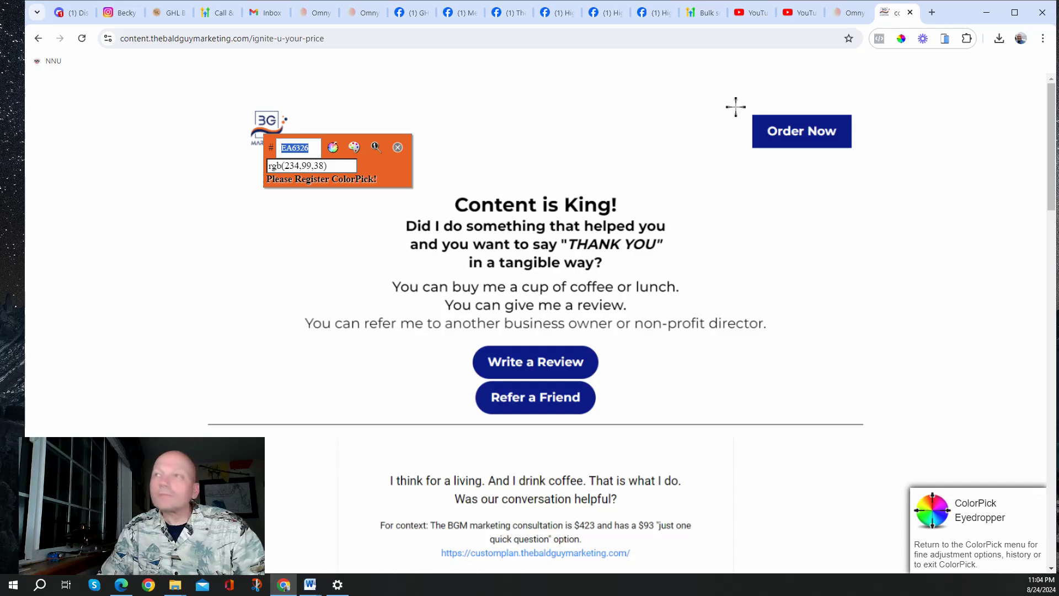
- Set both the marker border color and the marker center color of the QR code to #EA6326
{"action": "left_click", "coordinate": [852, 12]}
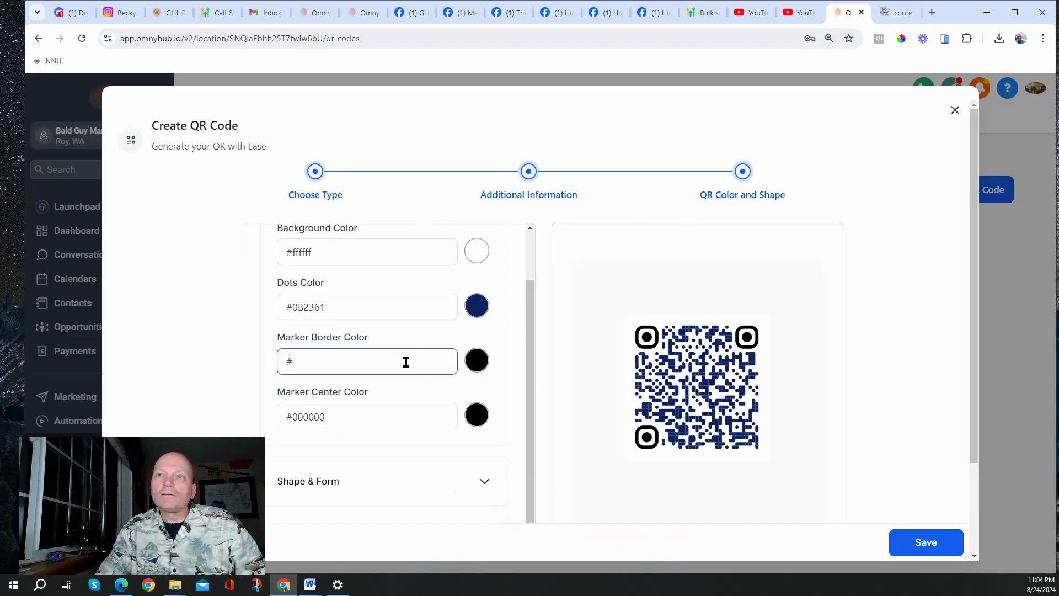
{"action": "key", "text": "ctrl+v"}
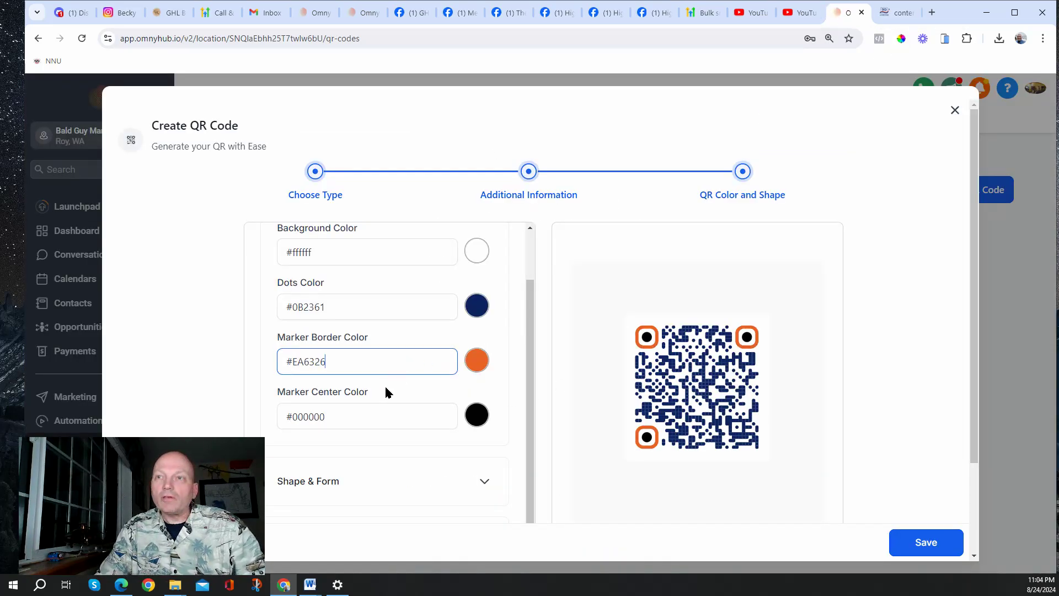
{"action": "left_click", "coordinate": [359, 409]}
{"action": "left_click_drag", "start_coordinate": [325, 416], "coordinate": [291, 418]}
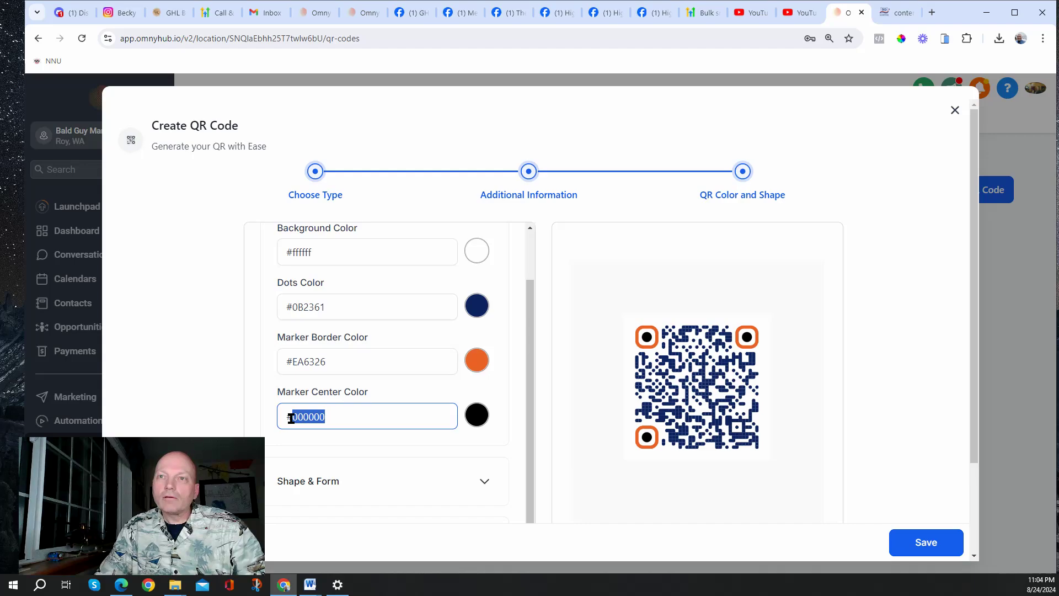
{"action": "key", "text": "ctrl+v"}
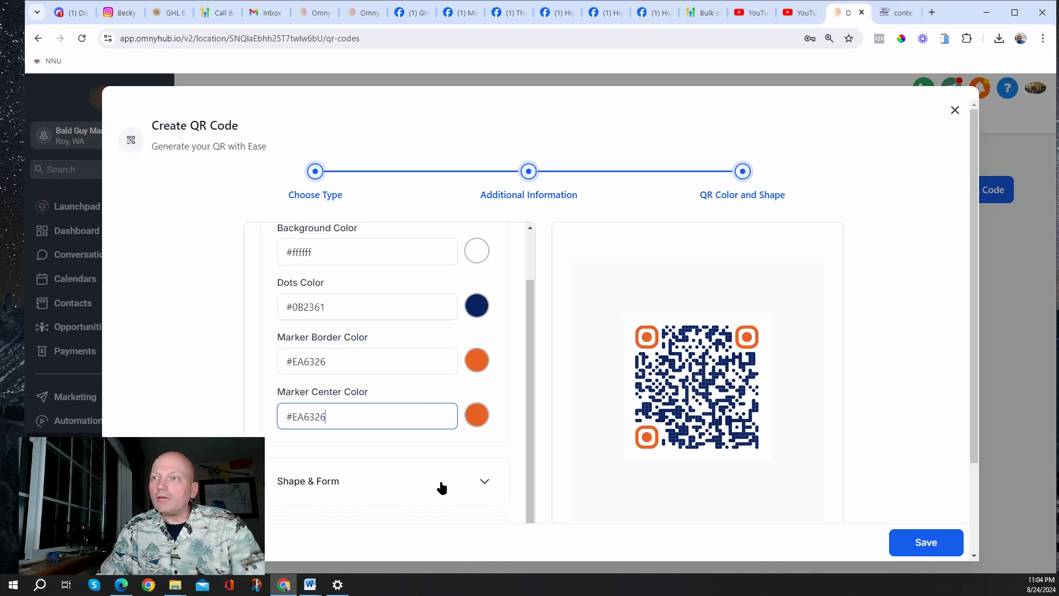
- Expand the Shape & Form settings and try each of the six dots styles on the QR code
{"action": "scroll", "coordinate": [419, 415], "scroll_direction": "down", "scroll_amount": 1}
{"action": "left_click", "coordinate": [432, 475]}
{"action": "scroll", "coordinate": [486, 419], "scroll_direction": "down", "scroll_amount": 2}
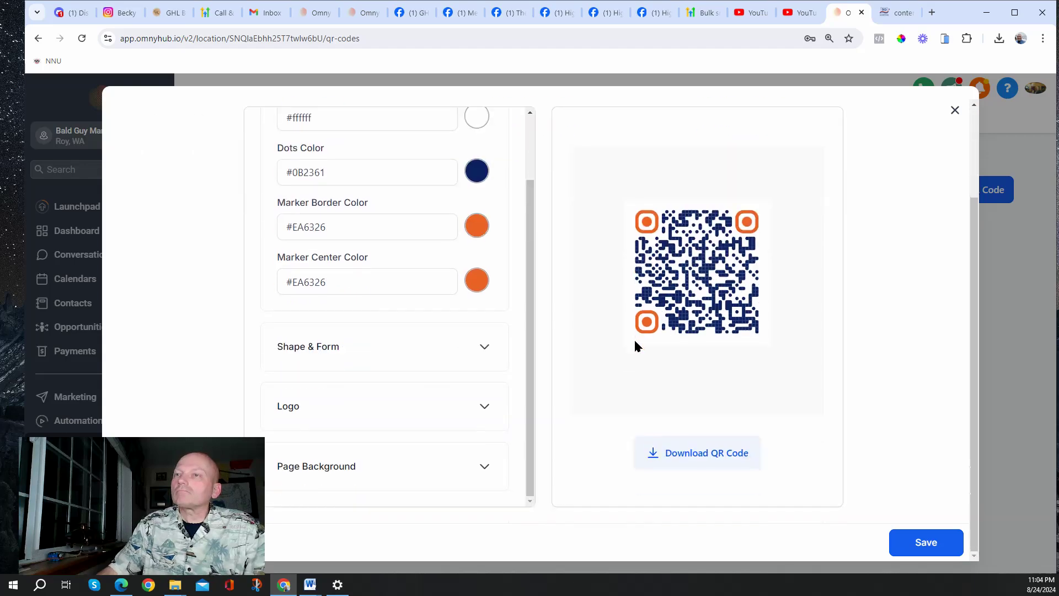
{"action": "left_click", "coordinate": [483, 348]}
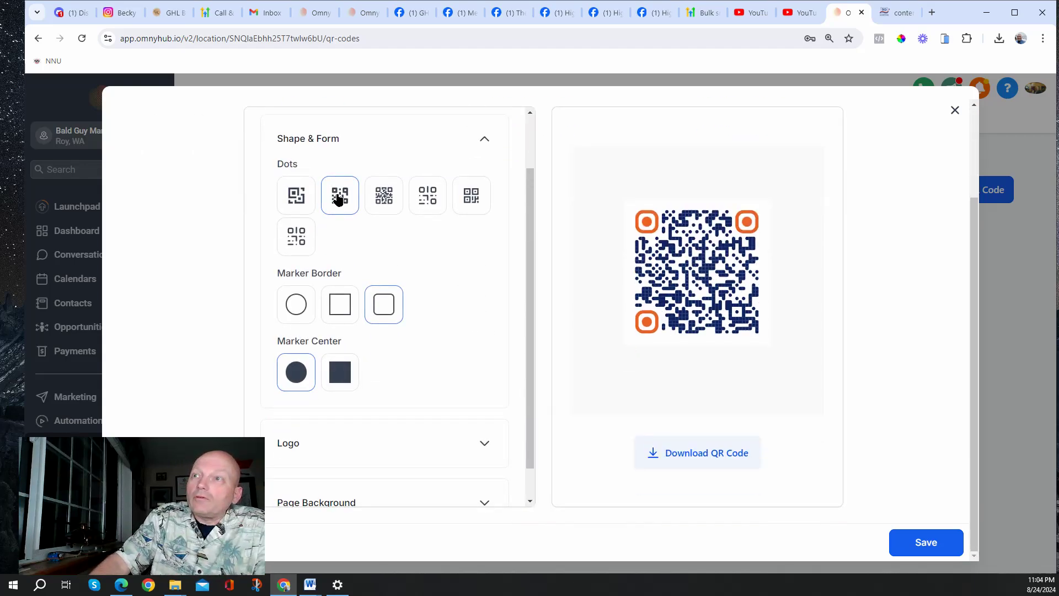
{"action": "left_click", "coordinate": [295, 197]}
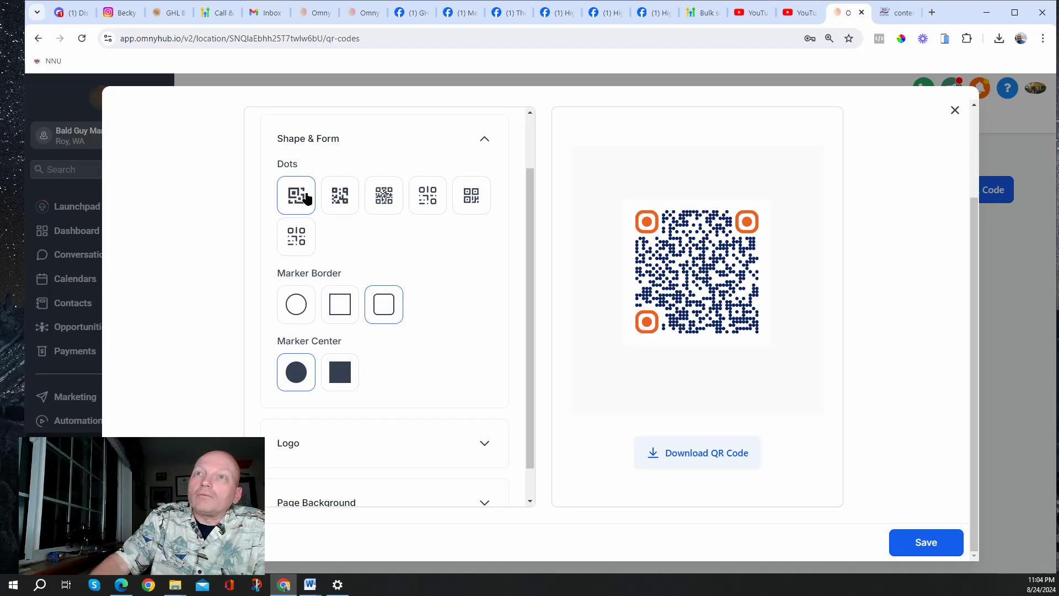
{"action": "left_click", "coordinate": [333, 198]}
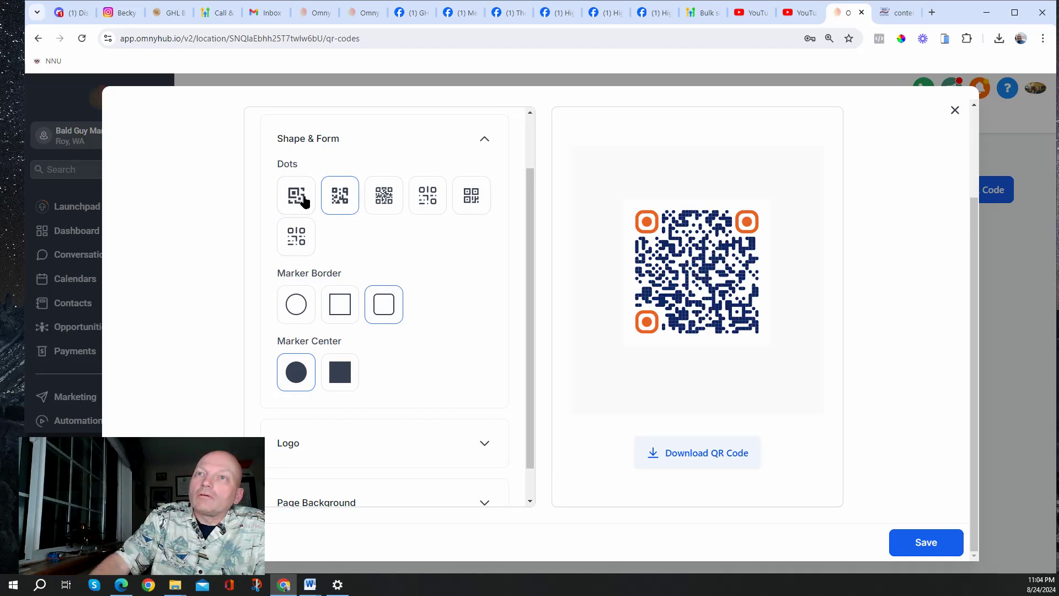
{"action": "left_click", "coordinate": [302, 201]}
{"action": "left_click", "coordinate": [339, 199]}
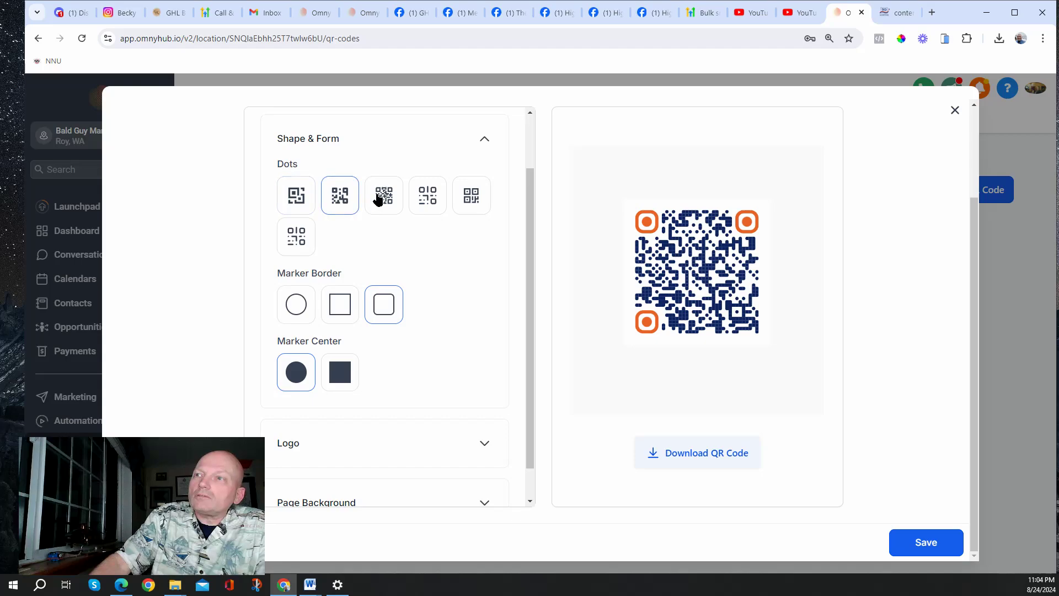
{"action": "left_click", "coordinate": [378, 199]}
{"action": "left_click", "coordinate": [426, 200]}
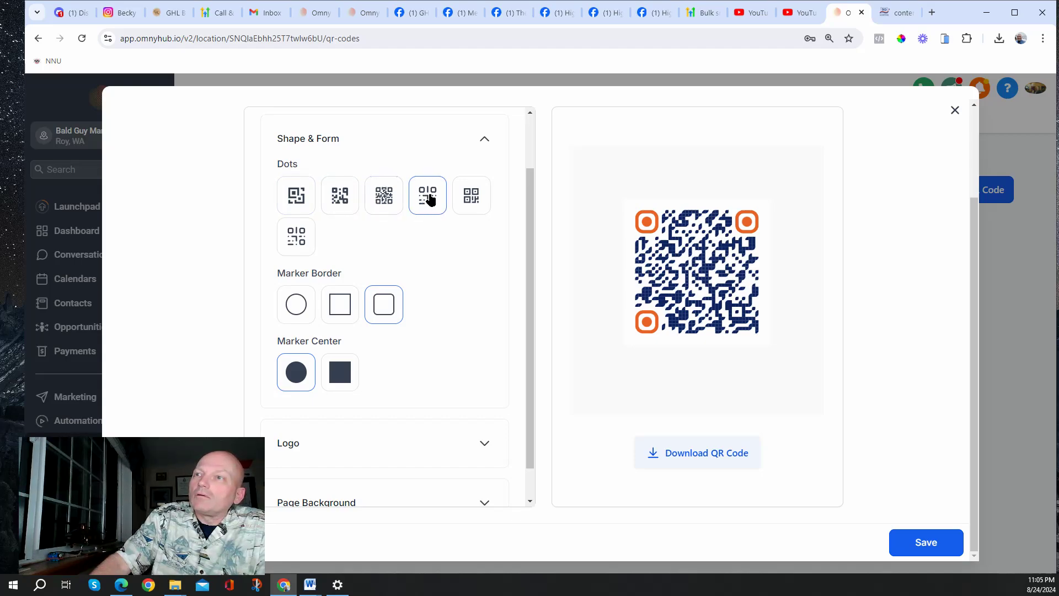
{"action": "left_click", "coordinate": [471, 200]}
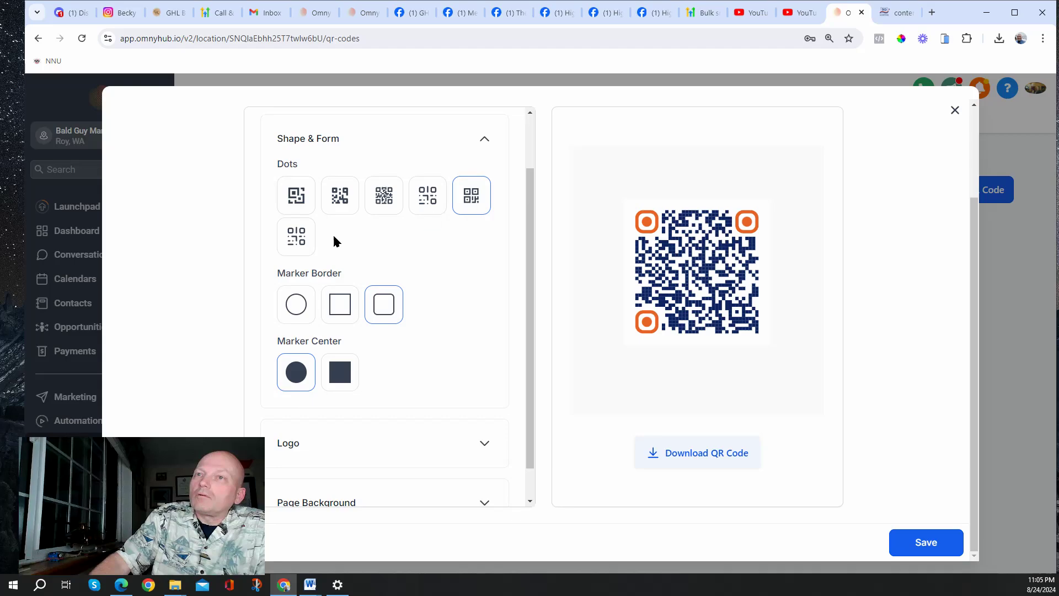
{"action": "left_click", "coordinate": [297, 237]}
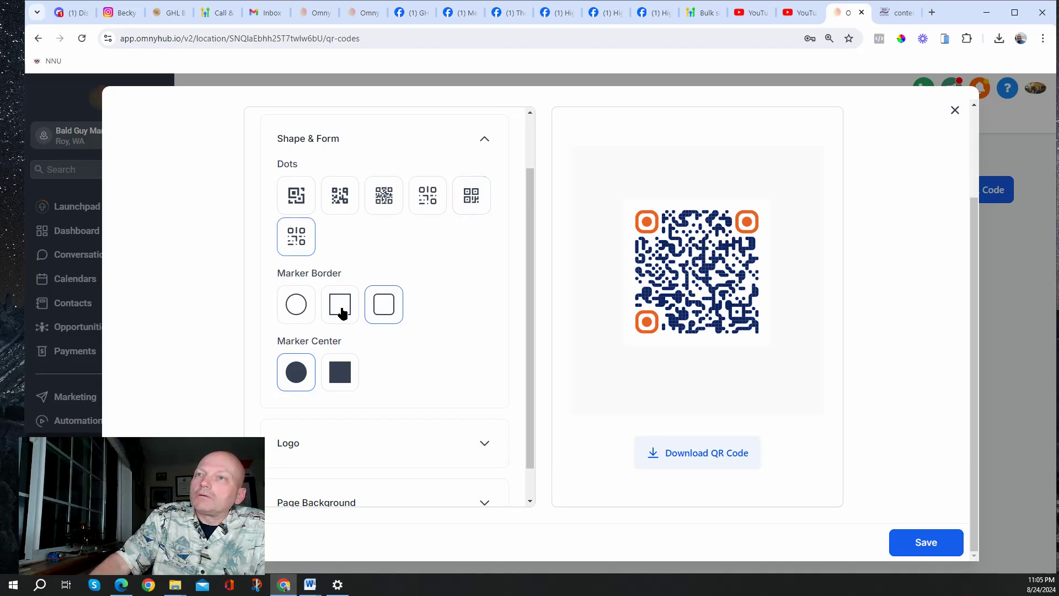
- Try the square and circular marker borders and the square marker center, returning to the rounded-square border and circular center
{"action": "left_click", "coordinate": [341, 309]}
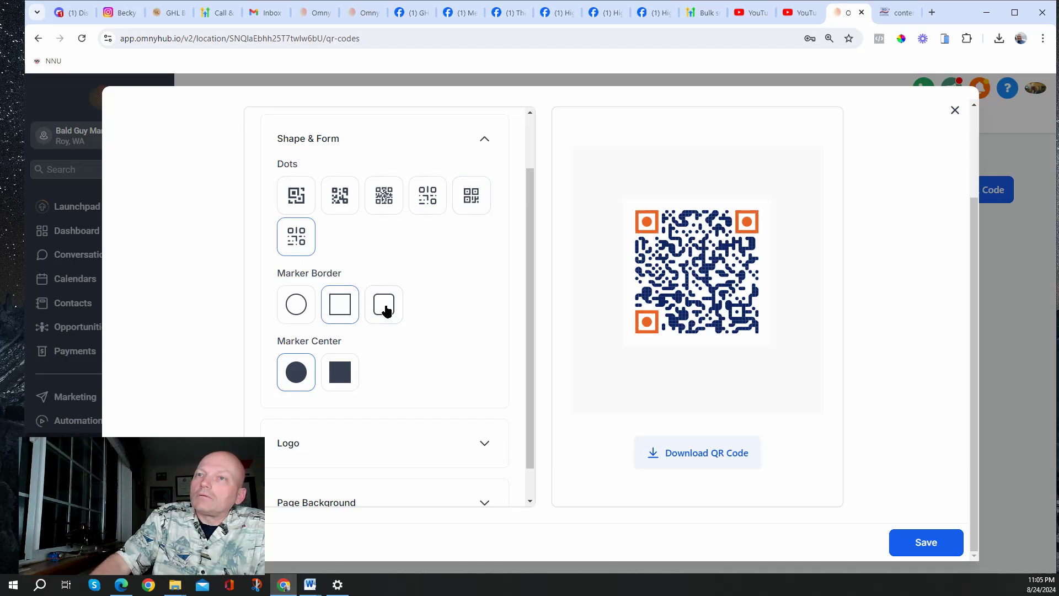
{"action": "left_click", "coordinate": [298, 308]}
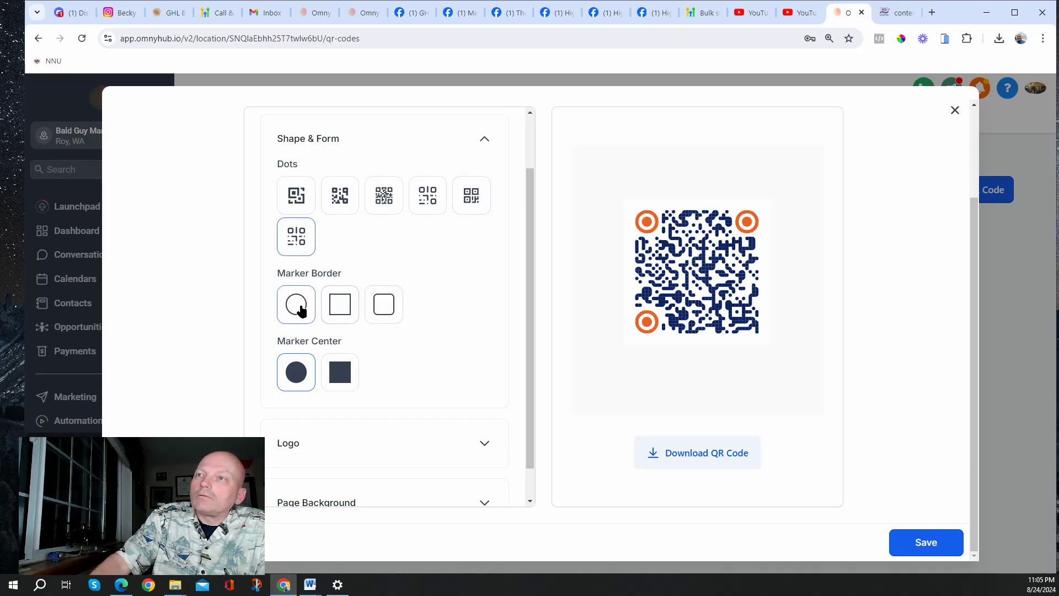
{"action": "left_click", "coordinate": [355, 311]}
{"action": "left_click", "coordinate": [378, 310]}
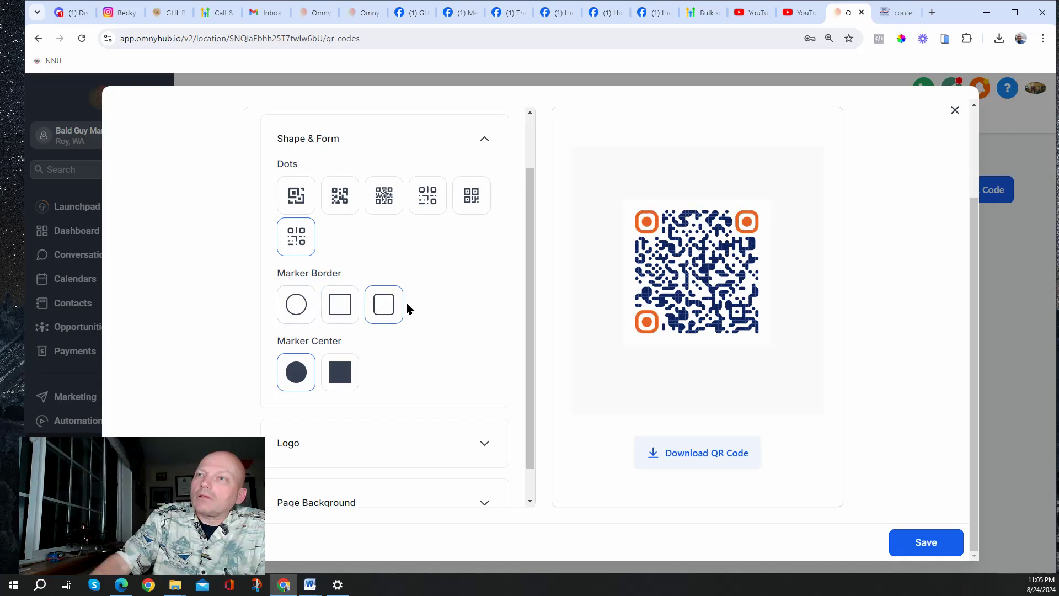
{"action": "left_click", "coordinate": [338, 376]}
{"action": "left_click", "coordinate": [294, 372]}
- Compare the second and third dots styles and select the second one for the QR code
{"action": "left_click", "coordinate": [339, 197]}
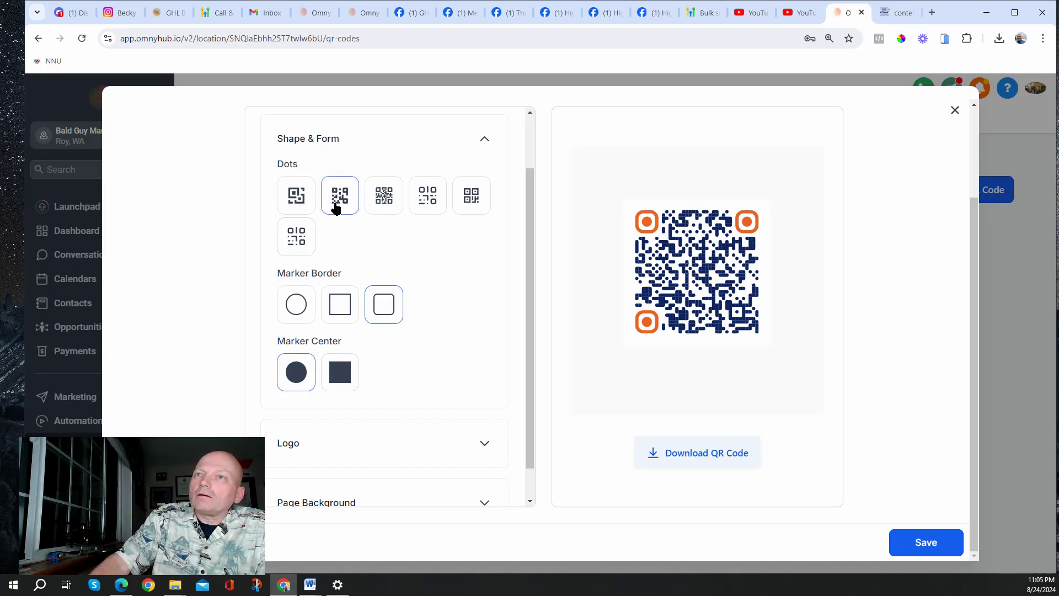
{"action": "left_click", "coordinate": [382, 201]}
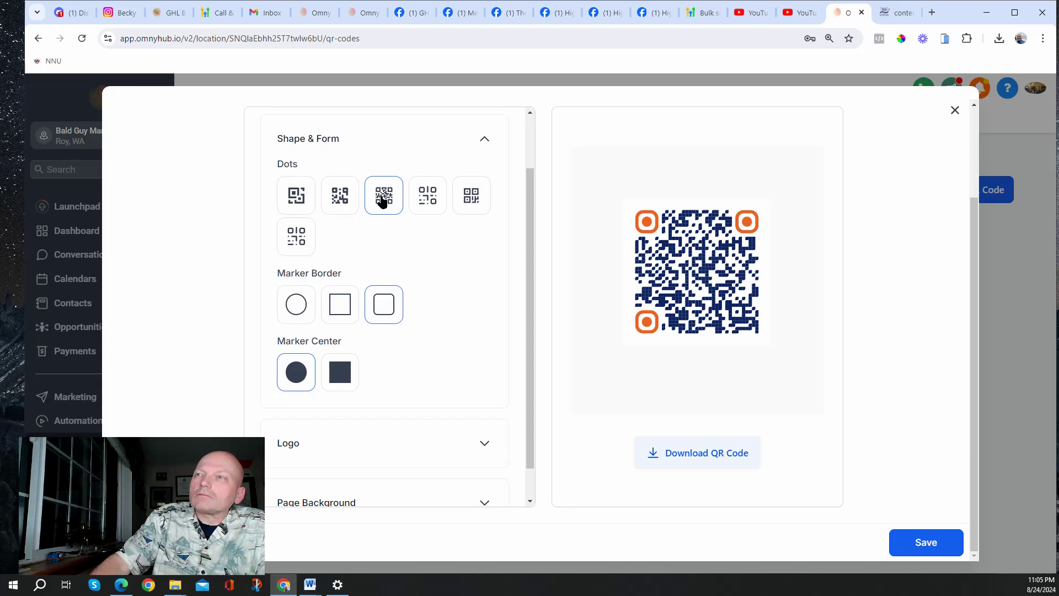
{"action": "left_click", "coordinate": [339, 203]}
{"action": "left_click", "coordinate": [384, 201]}
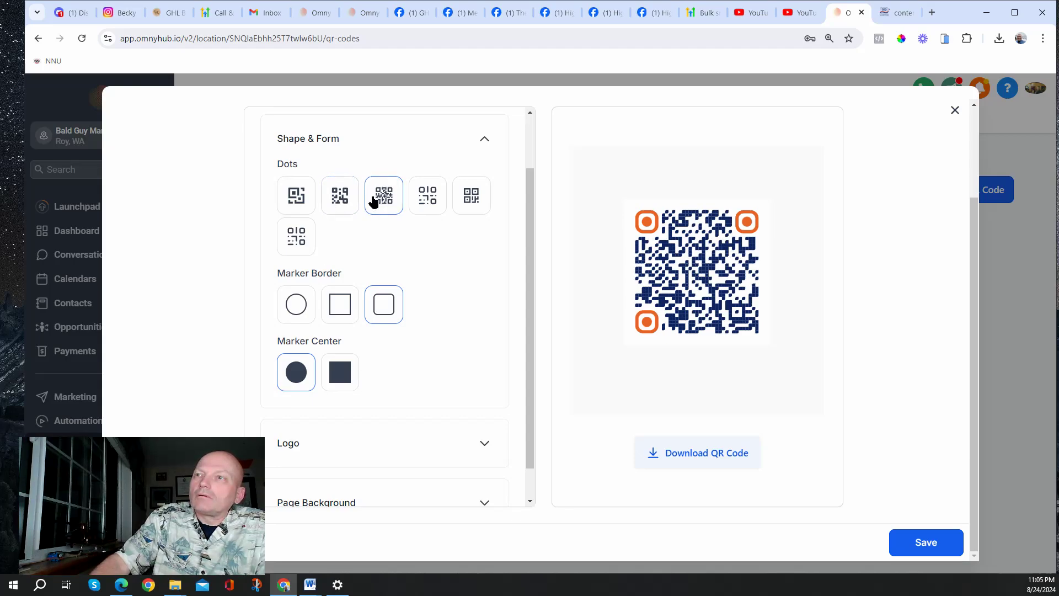
{"action": "left_click", "coordinate": [339, 202]}
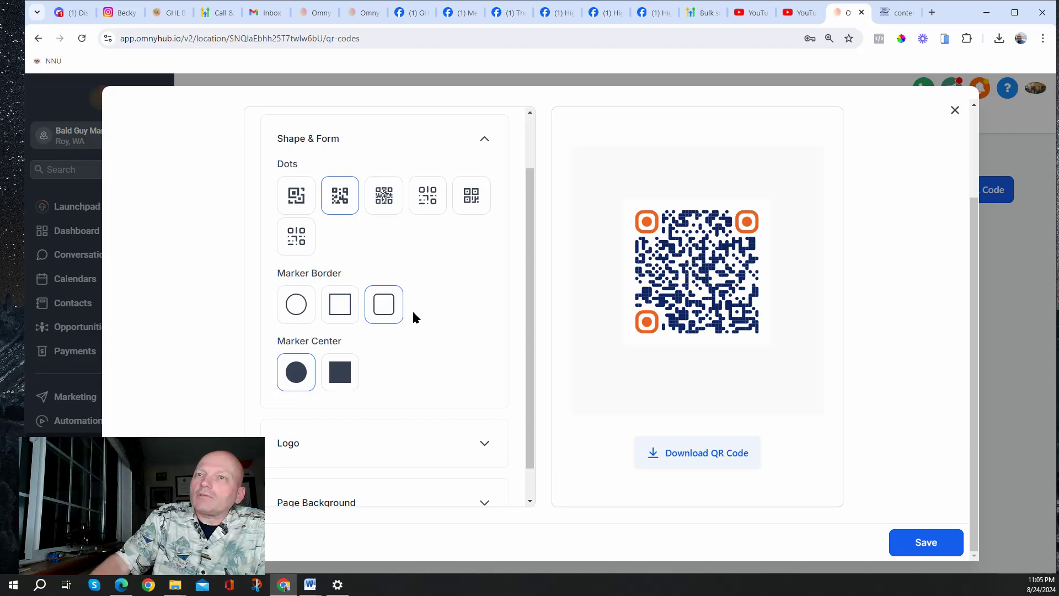
- Expand the QR code's Logo settings and open the media storage for choosing an image
{"action": "scroll", "coordinate": [412, 312], "scroll_direction": "down", "scroll_amount": 1}
{"action": "left_click", "coordinate": [376, 414]}
{"action": "scroll", "coordinate": [388, 428], "scroll_direction": "down", "scroll_amount": 5}
{"action": "scroll", "coordinate": [388, 425], "scroll_direction": "up", "scroll_amount": 3}
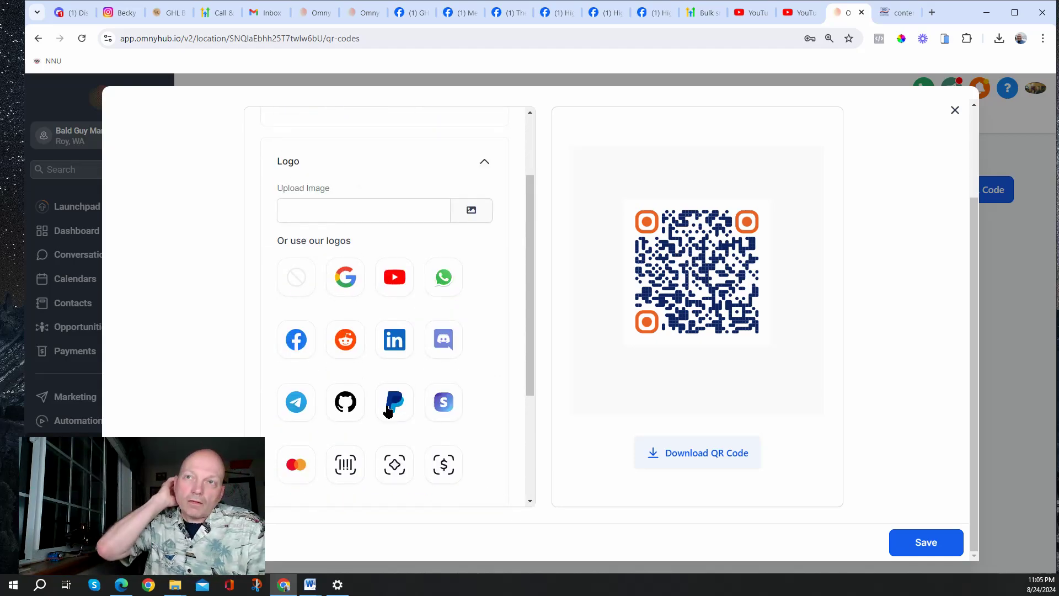
{"action": "left_click", "coordinate": [445, 209]}
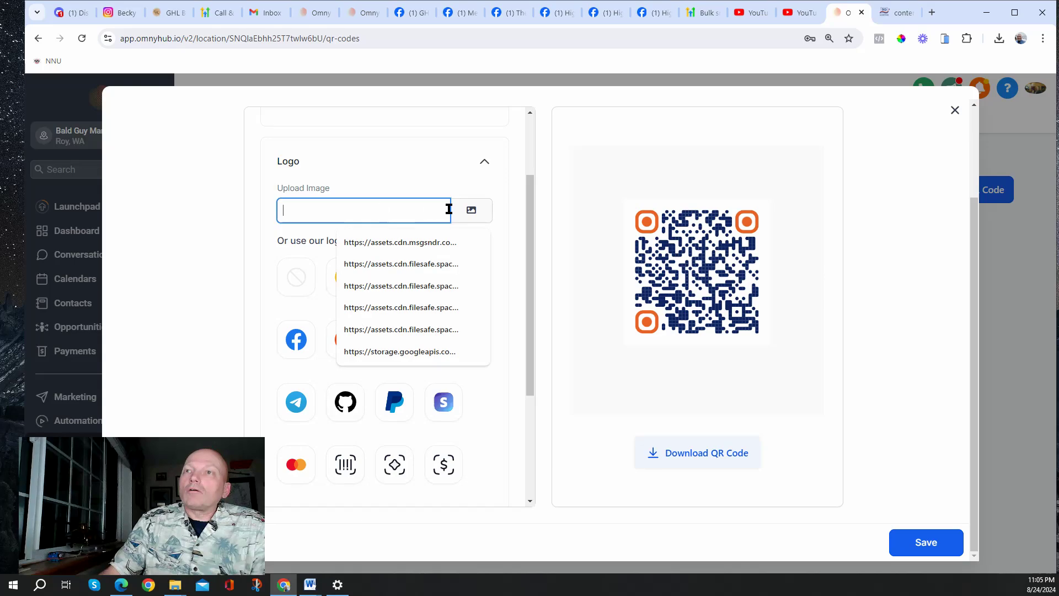
{"action": "left_click", "coordinate": [467, 213]}
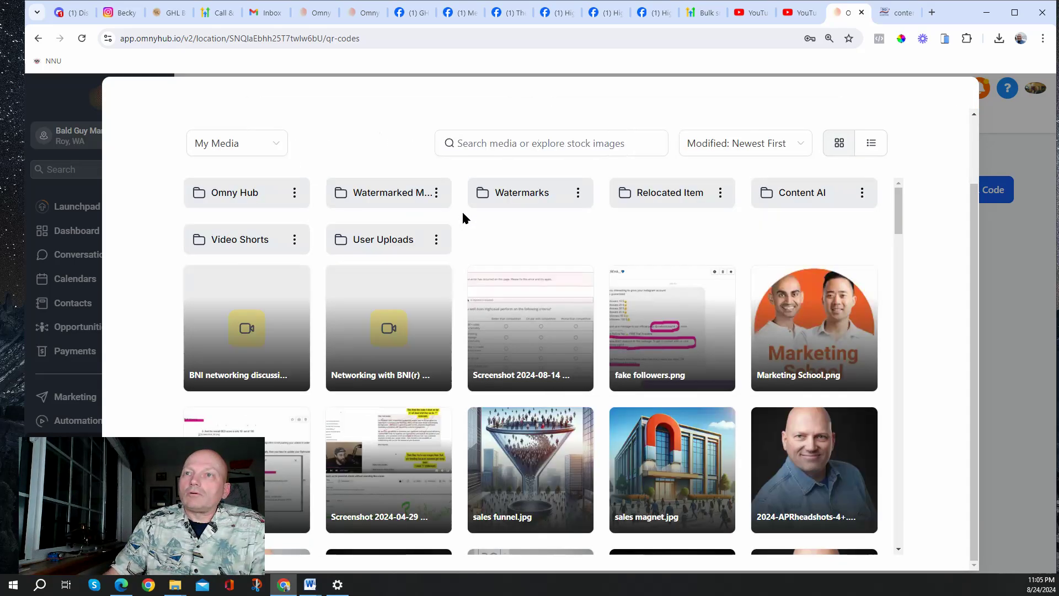
- Find the Bald Guy Marketing logo Group 45.png in the media storage, copy its link and close its preview
{"action": "scroll", "coordinate": [560, 306], "scroll_direction": "down", "scroll_amount": 5}
{"action": "scroll", "coordinate": [560, 306], "scroll_direction": "down", "scroll_amount": 10}
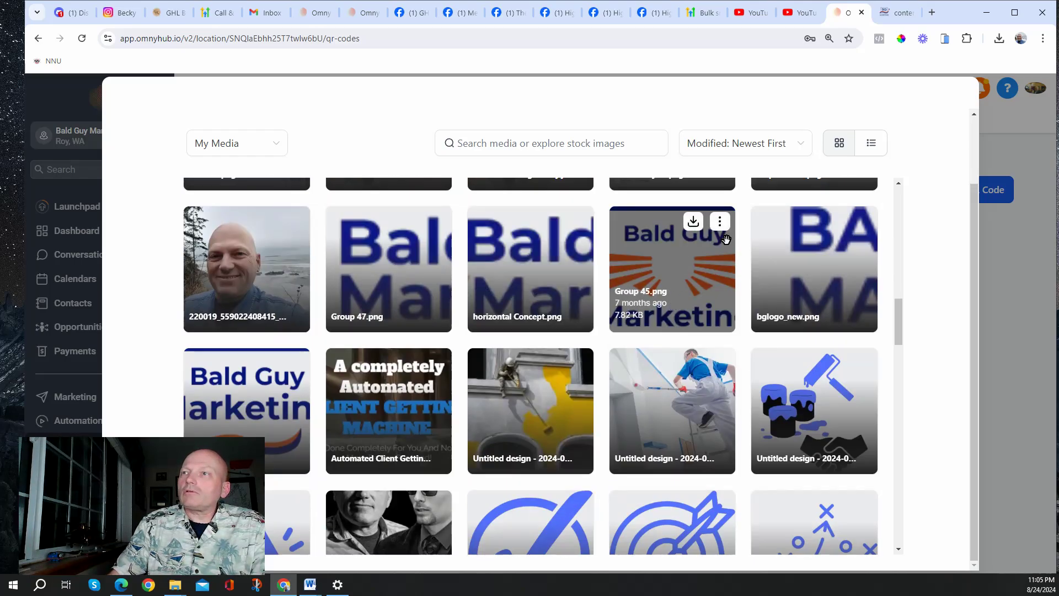
{"action": "left_click", "coordinate": [709, 245]}
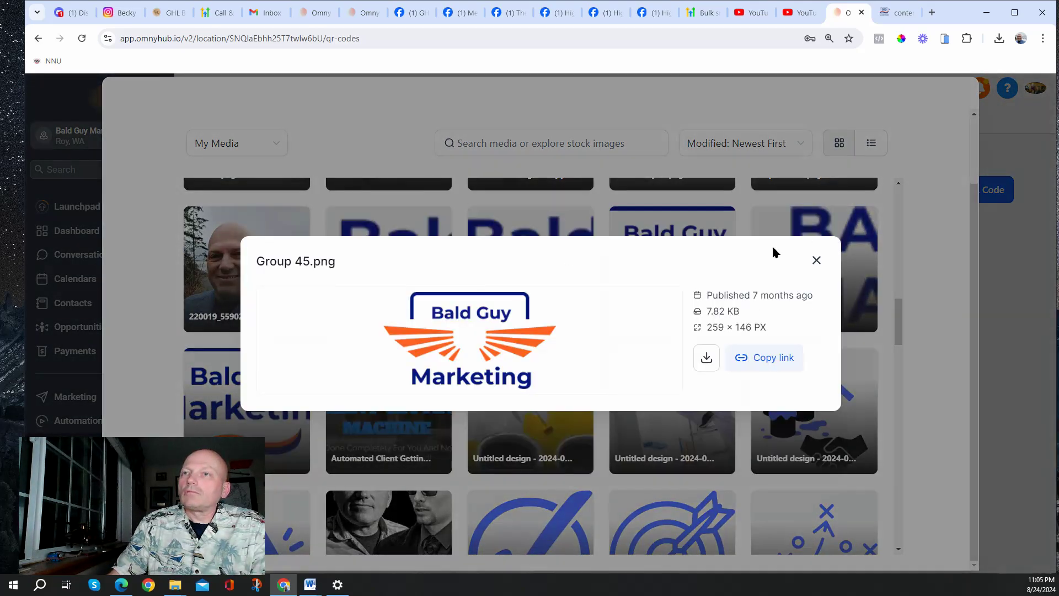
{"action": "left_click", "coordinate": [759, 360]}
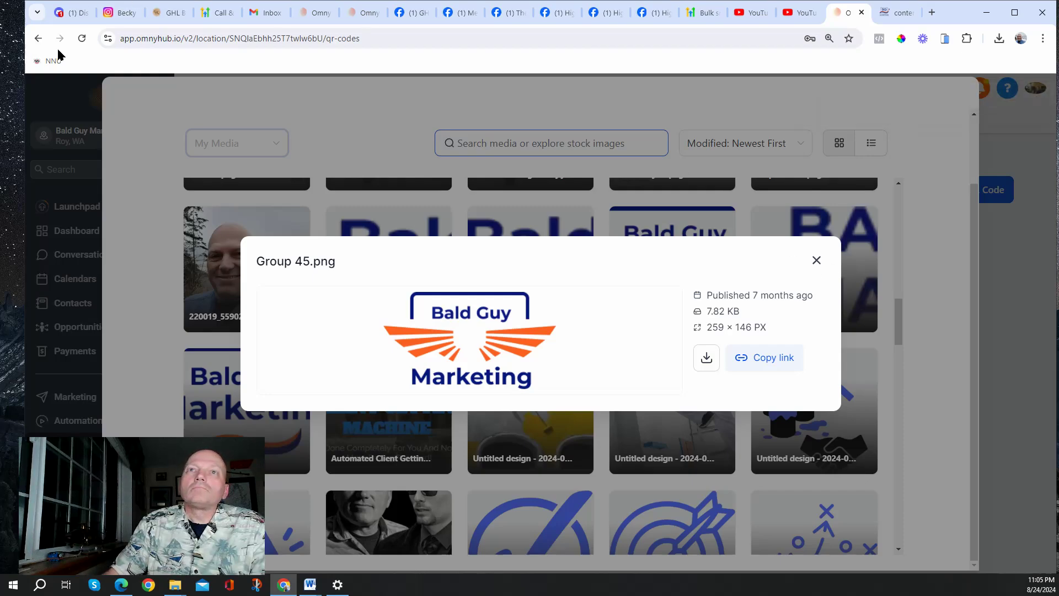
{"action": "left_click", "coordinate": [815, 259]}
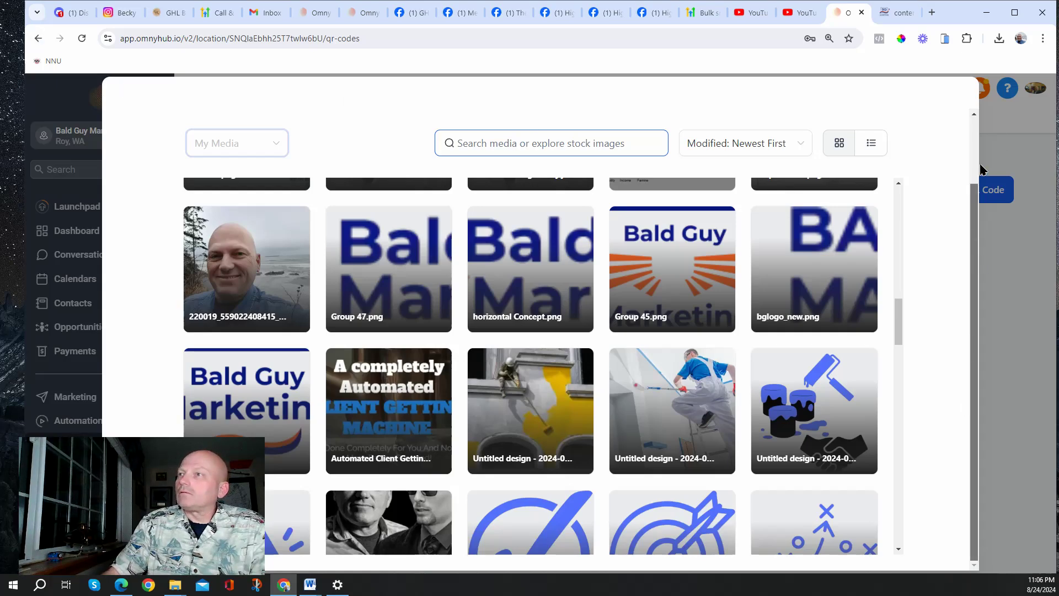
- Go back from the media storage to the QR code form and paste the copied Group 45.png link as logo image
{"action": "scroll", "coordinate": [981, 169], "scroll_direction": "up", "scroll_amount": 2}
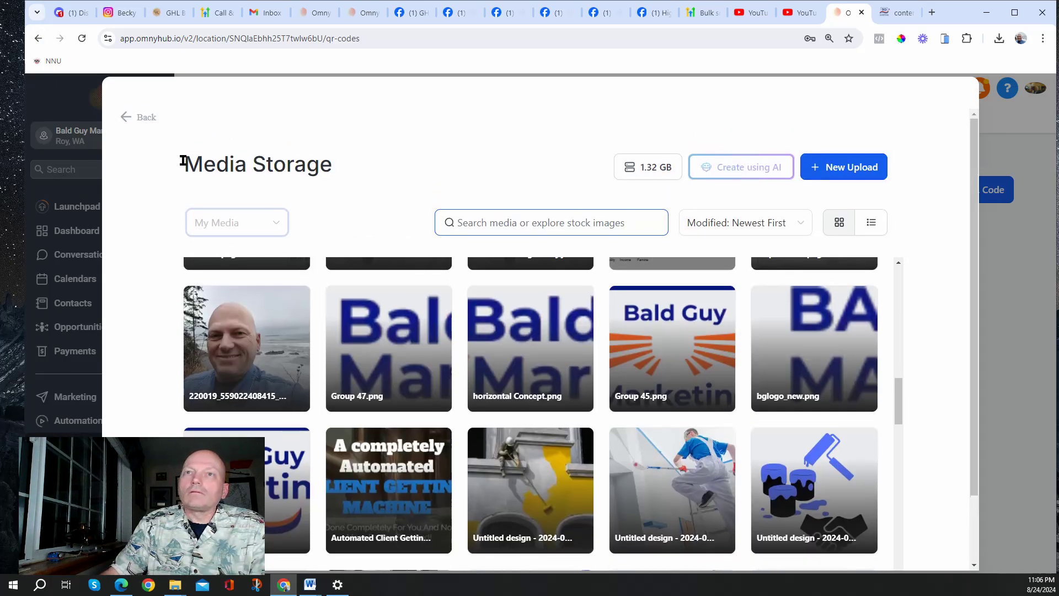
{"action": "left_click", "coordinate": [142, 119]}
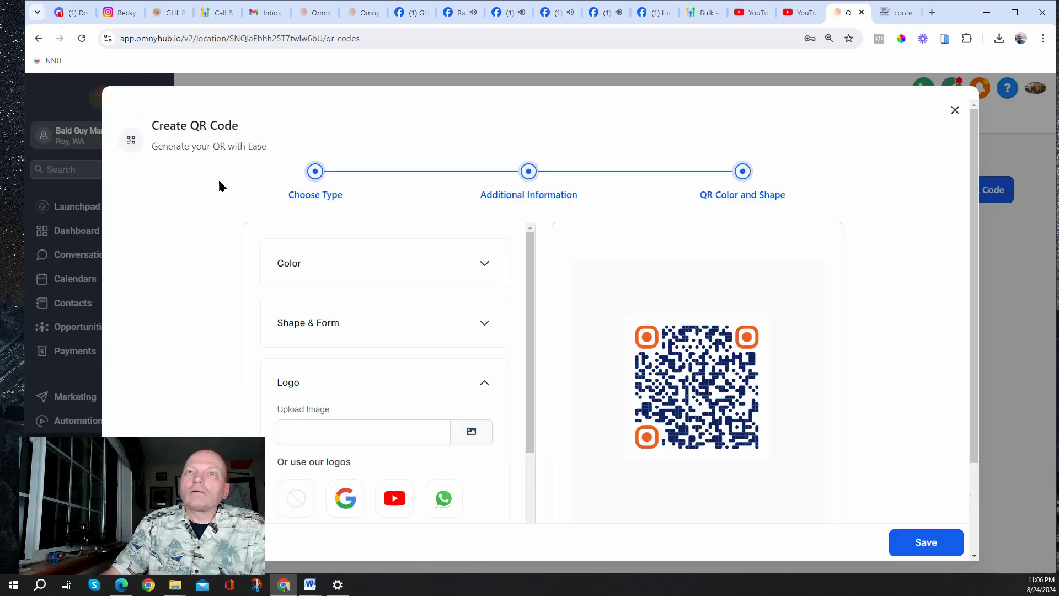
{"action": "left_click", "coordinate": [374, 422]}
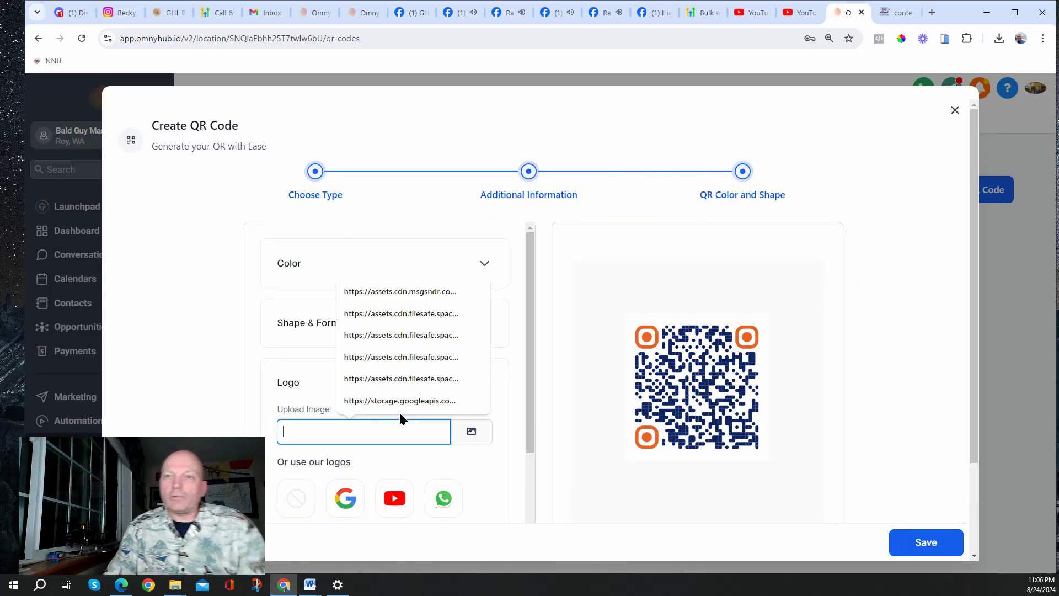
{"action": "key", "text": "ctrl+v"}
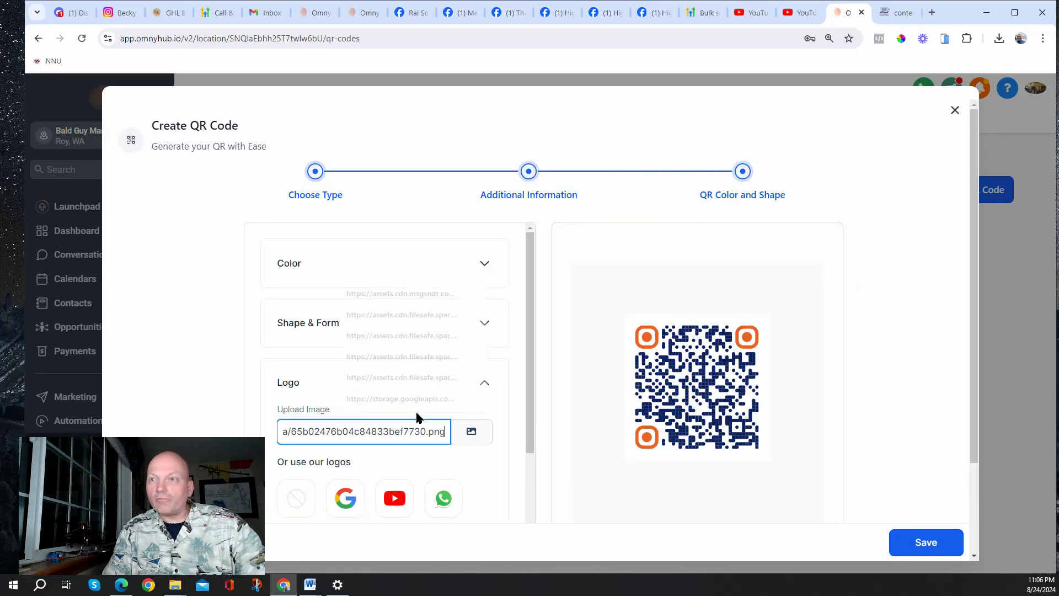
{"action": "left_click", "coordinate": [498, 463]}
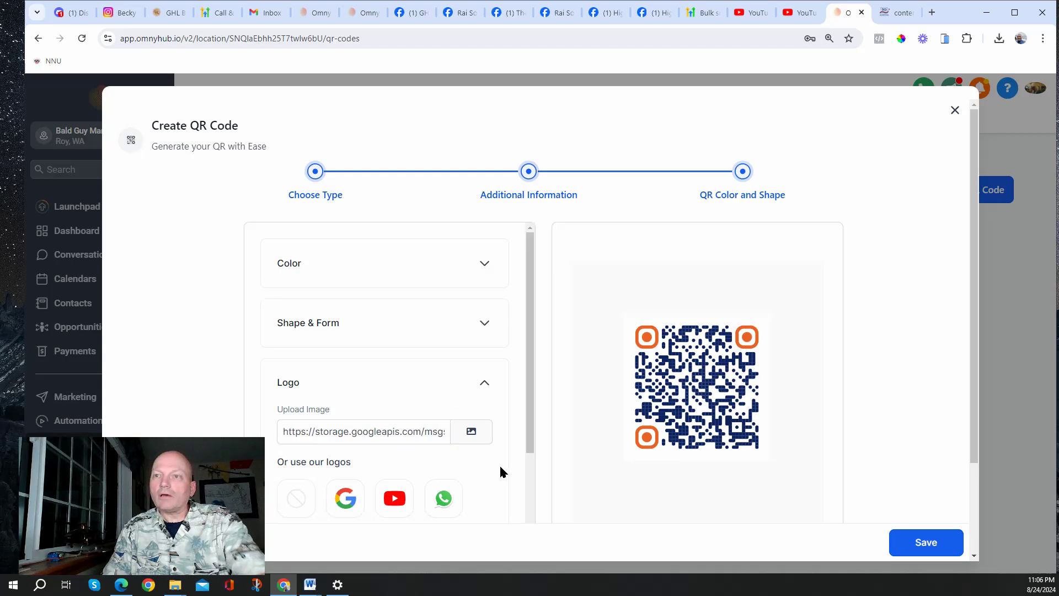
- Review the preset logos and the Page Background settings of the QR code
{"action": "scroll", "coordinate": [492, 447], "scroll_direction": "down", "scroll_amount": 2}
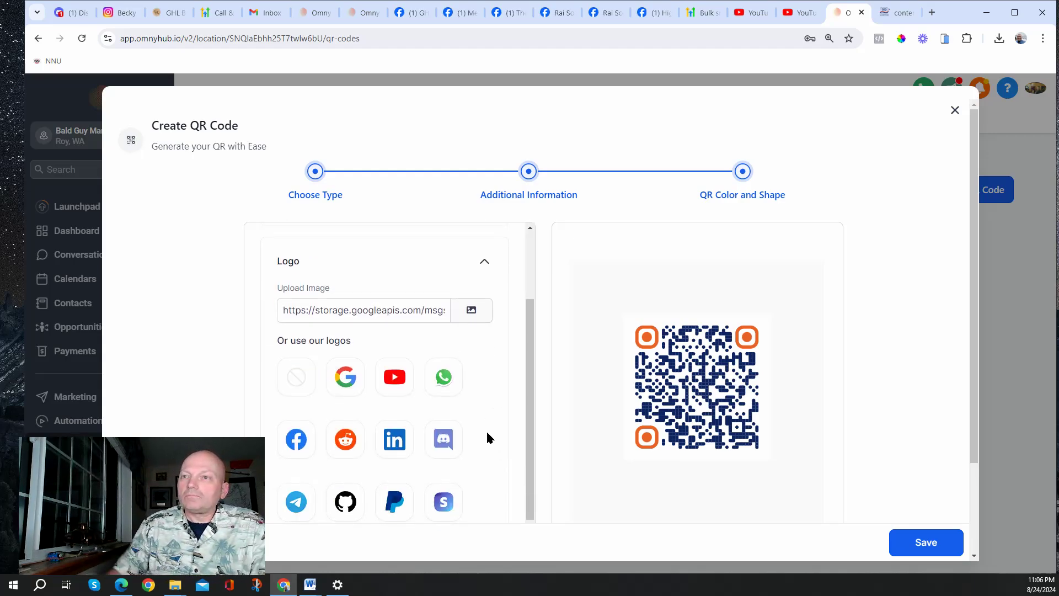
{"action": "scroll", "coordinate": [428, 425], "scroll_direction": "down", "scroll_amount": 5}
{"action": "scroll", "coordinate": [378, 465], "scroll_direction": "down", "scroll_amount": 1}
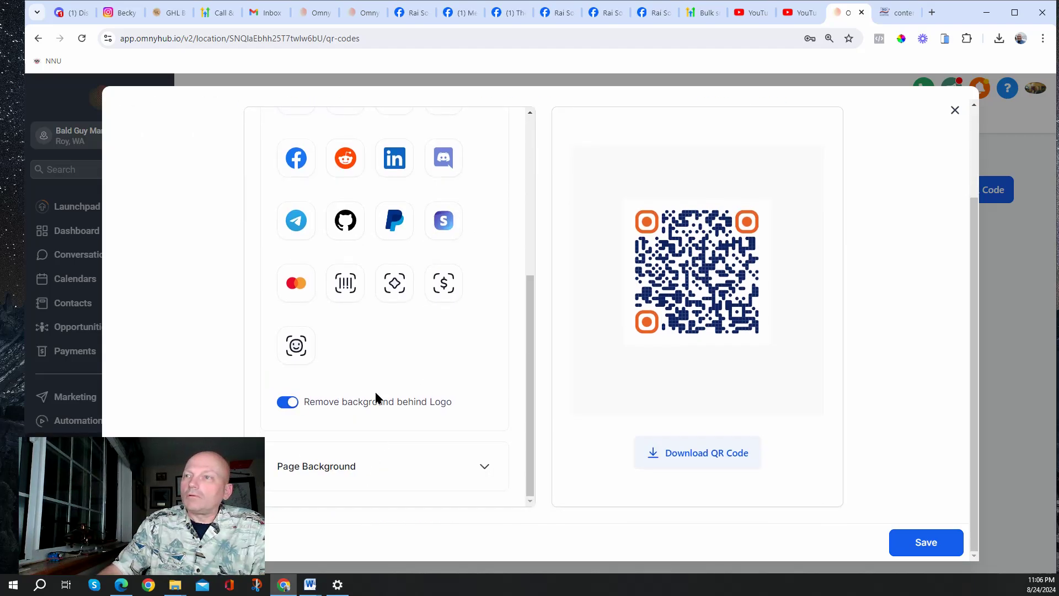
{"action": "left_click", "coordinate": [366, 473]}
{"action": "scroll", "coordinate": [398, 392], "scroll_direction": "up", "scroll_amount": 2}
{"action": "scroll", "coordinate": [386, 413], "scroll_direction": "down", "scroll_amount": 2}
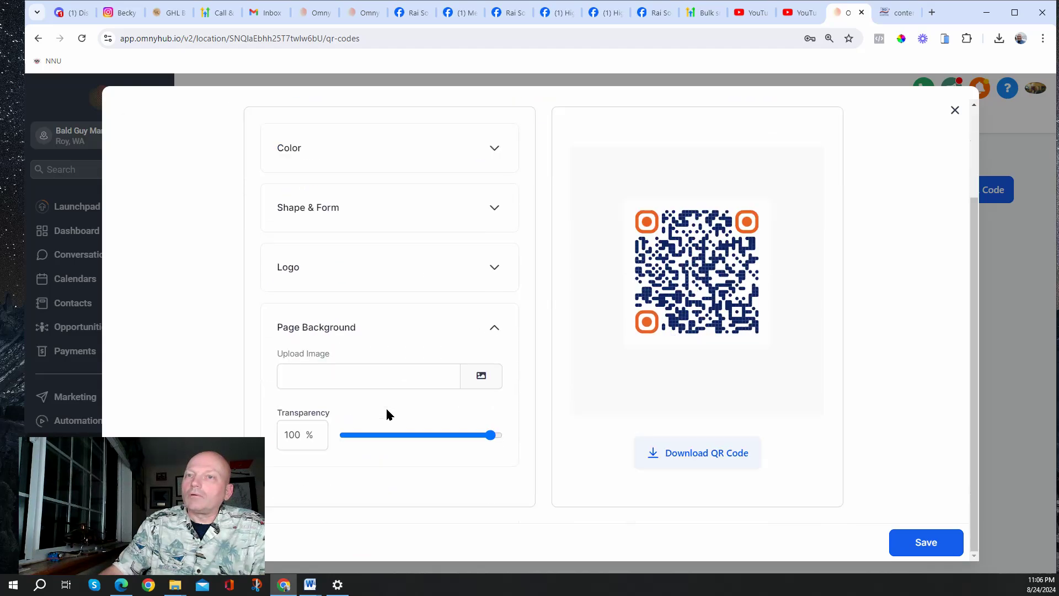
{"action": "scroll", "coordinate": [390, 380], "scroll_direction": "up", "scroll_amount": 2}
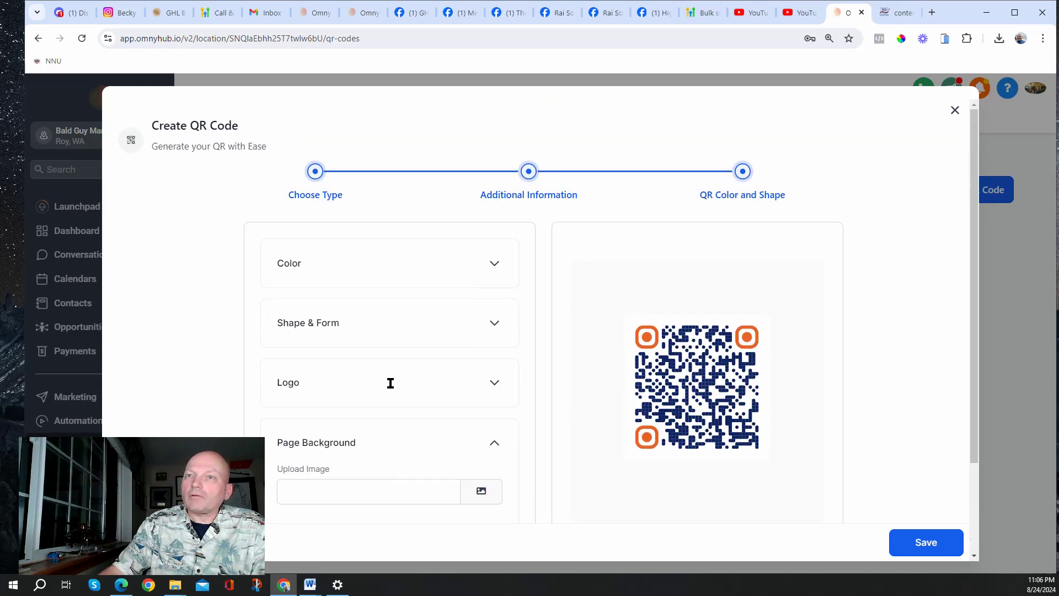
- Expand the QR code's Logo settings again and place the cursor in the image link field
{"action": "left_click", "coordinate": [367, 388]}
{"action": "scroll", "coordinate": [375, 408], "scroll_direction": "down", "scroll_amount": 4}
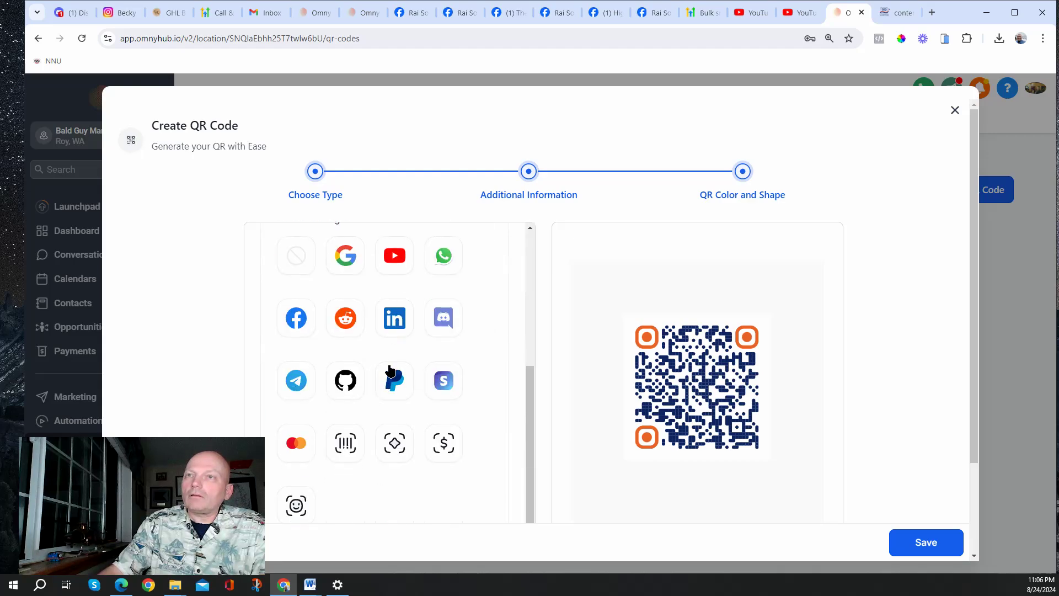
{"action": "scroll", "coordinate": [386, 392], "scroll_direction": "up", "scroll_amount": 3}
{"action": "left_click", "coordinate": [431, 368]}
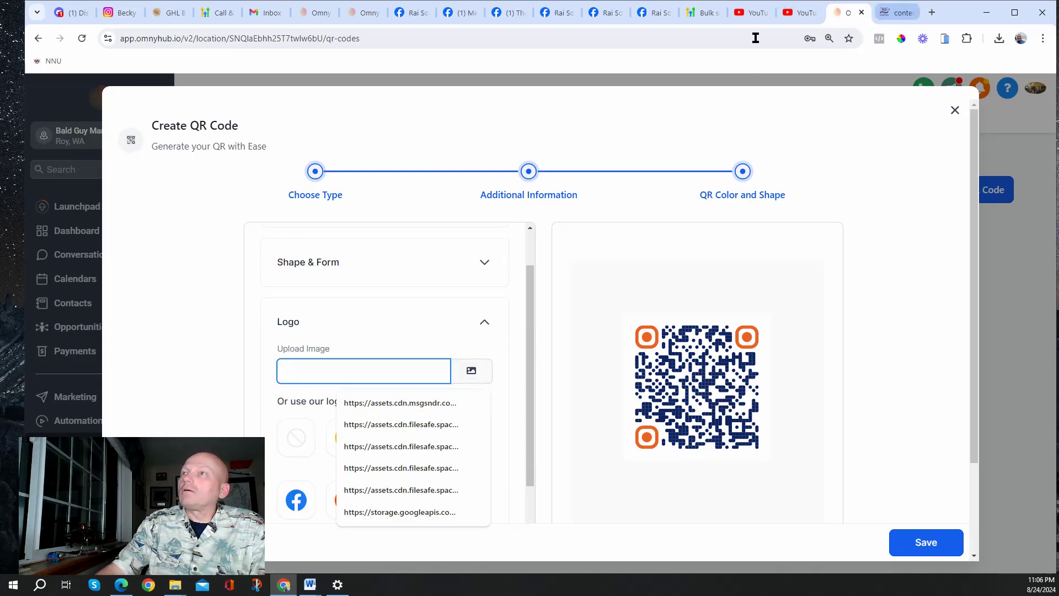
- Open the OmnyHub media storage in a new browser tab and copy the link of BG Marketing.tif
{"action": "left_click", "coordinate": [932, 12]}
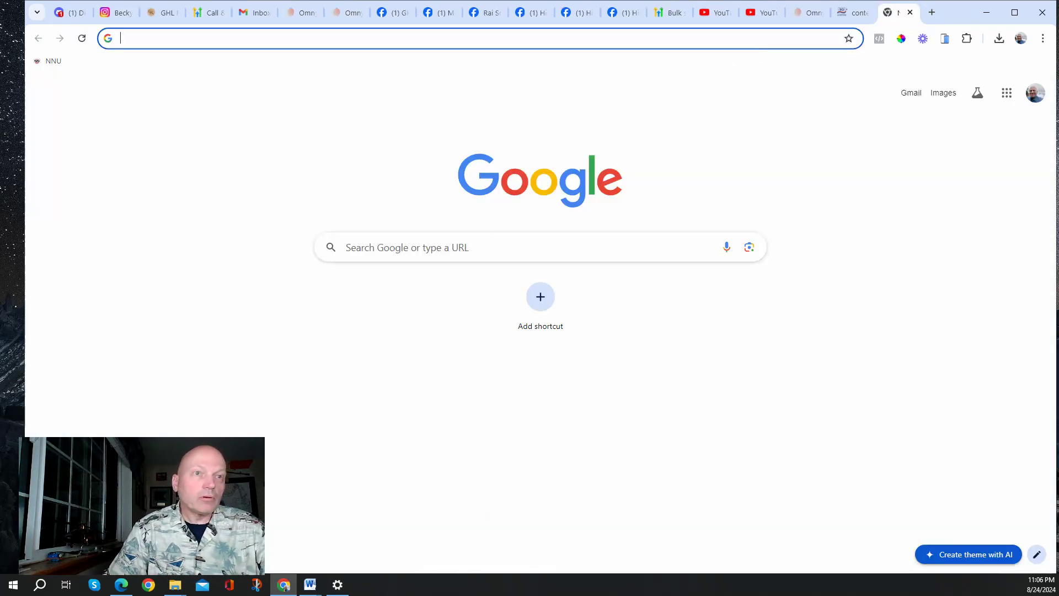
{"action": "type", "text": "a"}
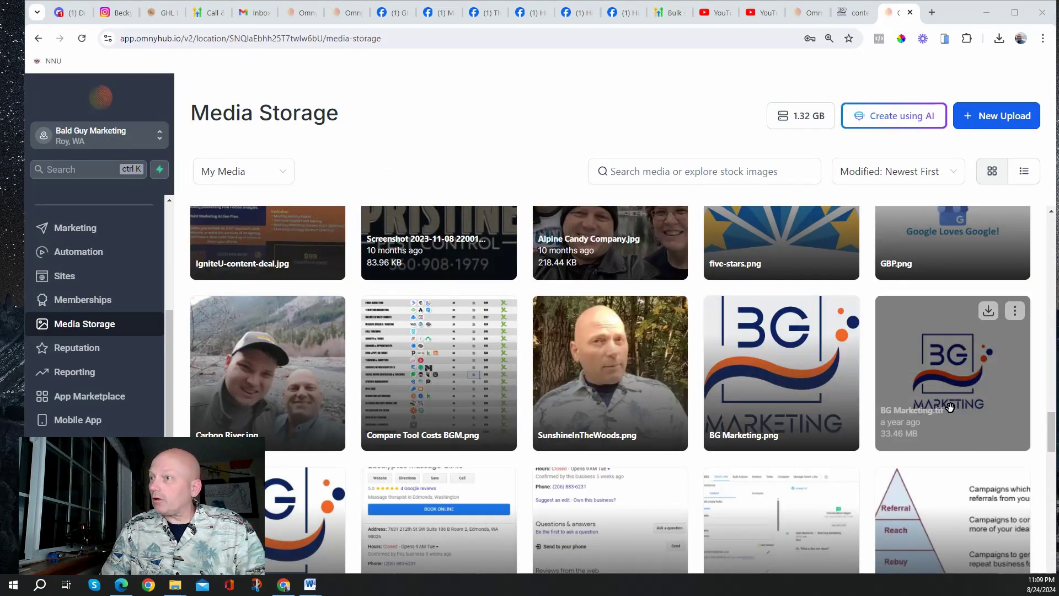
{"action": "left_click", "coordinate": [1015, 312]}
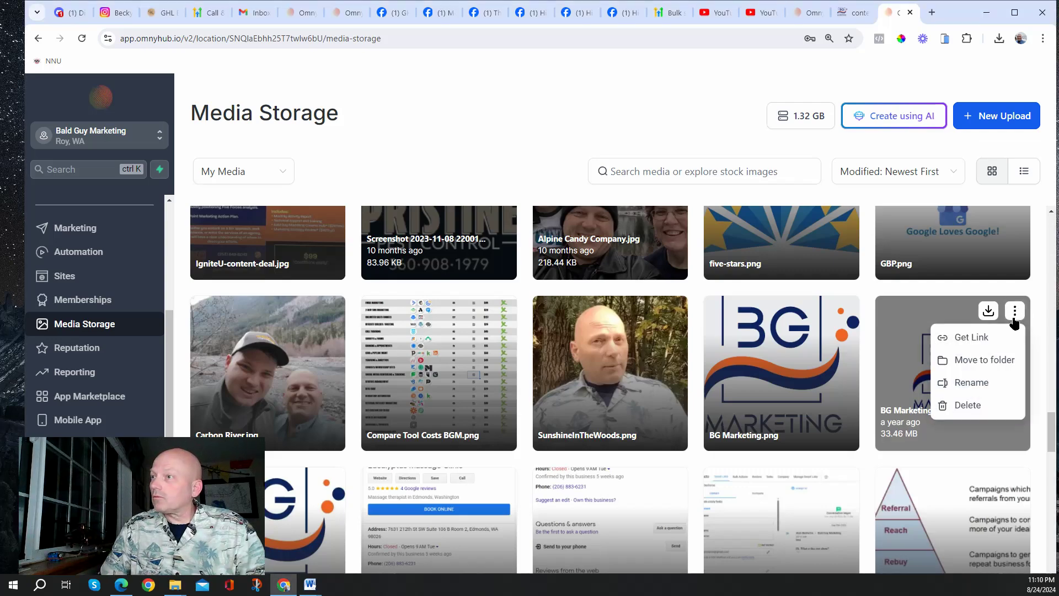
{"action": "left_click", "coordinate": [975, 341]}
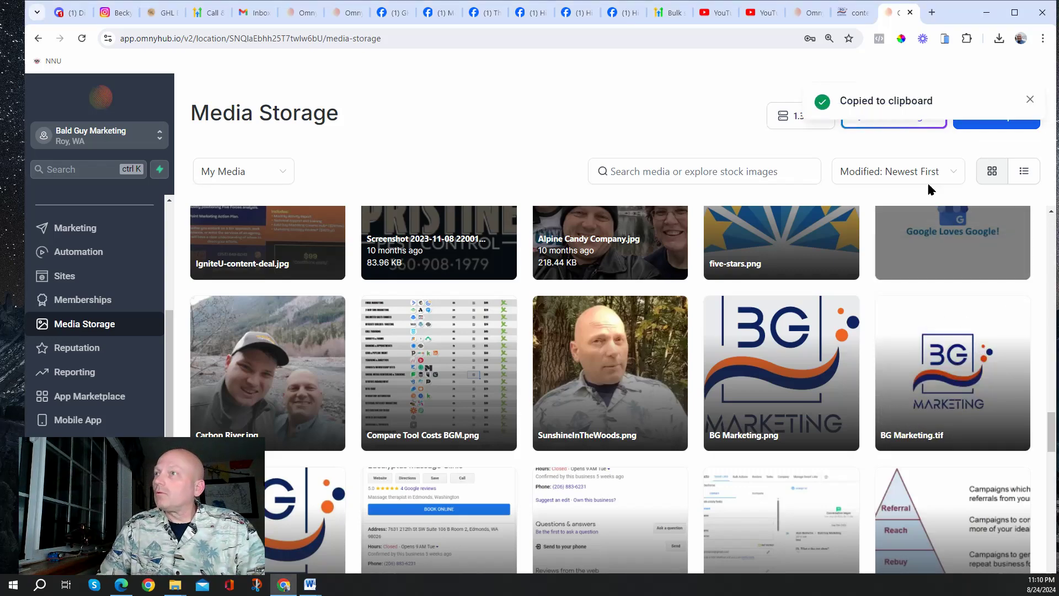
- Return to the QR code form and paste the BG Marketing.tif link as the logo image
{"action": "left_click", "coordinate": [806, 16]}
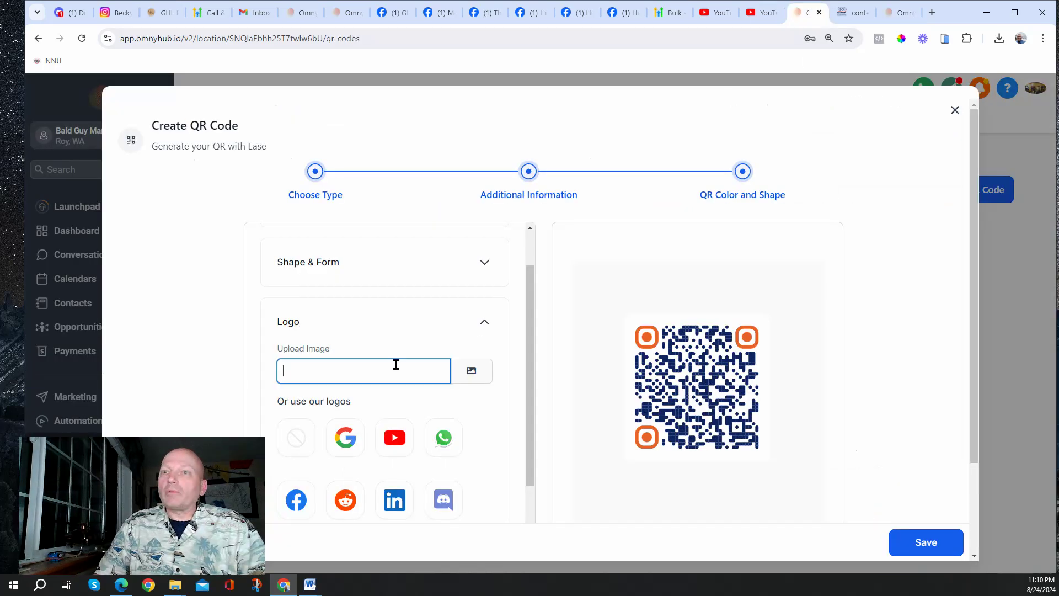
{"action": "left_click", "coordinate": [352, 374]}
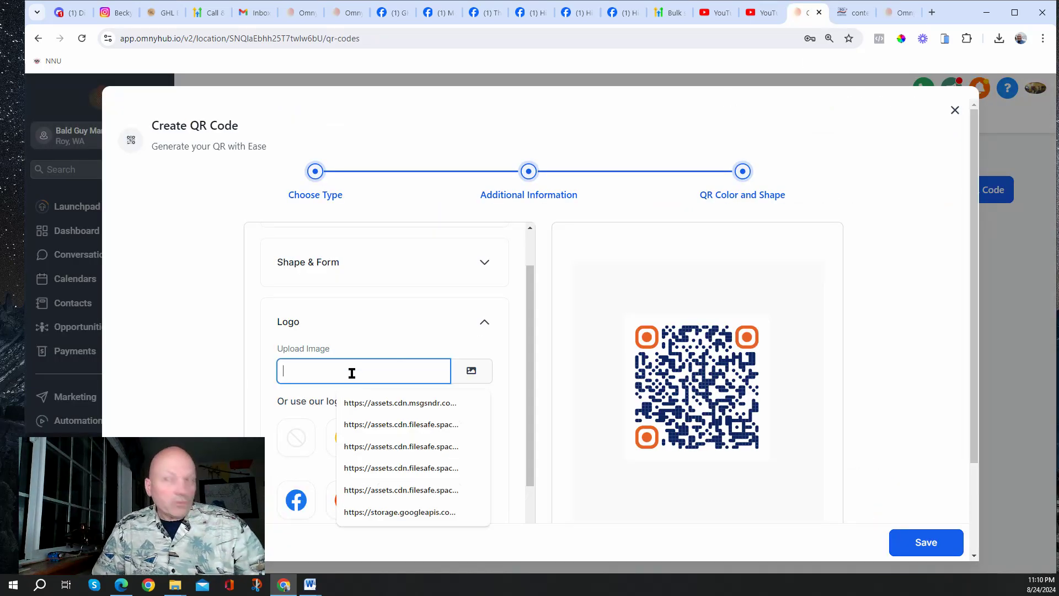
{"action": "key", "text": "ctrl+v"}
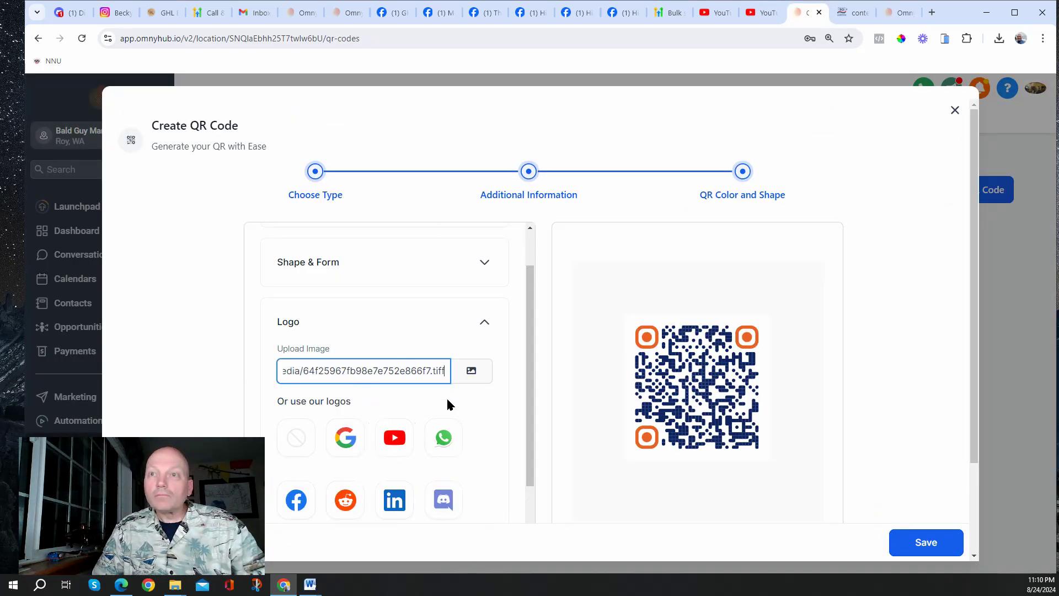
{"action": "left_click", "coordinate": [481, 421]}
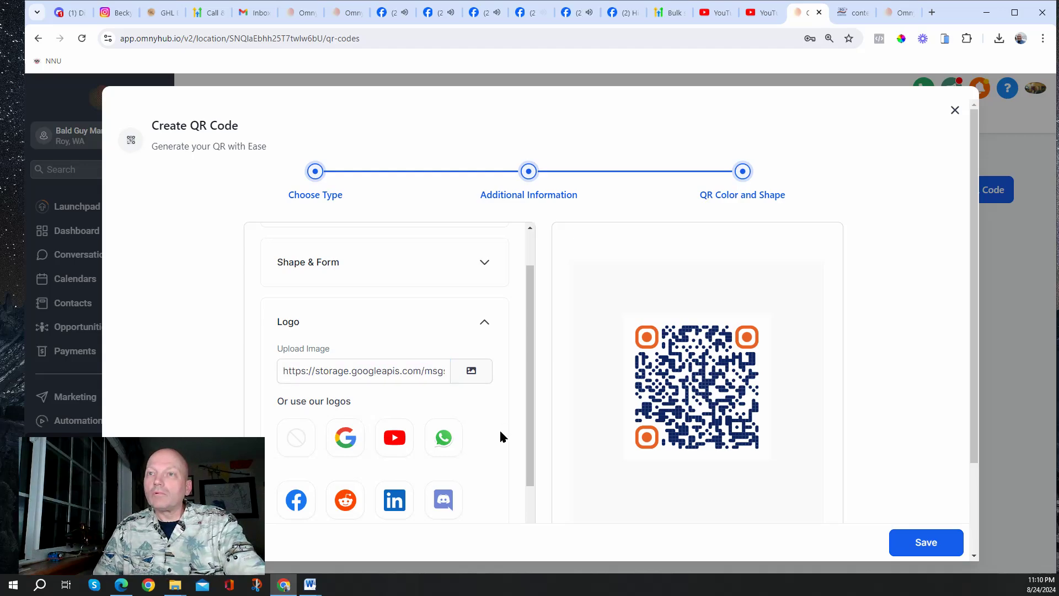
- Check the remaining Logo settings and save the QR code
{"action": "scroll", "coordinate": [499, 428], "scroll_direction": "down", "scroll_amount": 3}
{"action": "scroll", "coordinate": [501, 436], "scroll_direction": "up", "scroll_amount": 3}
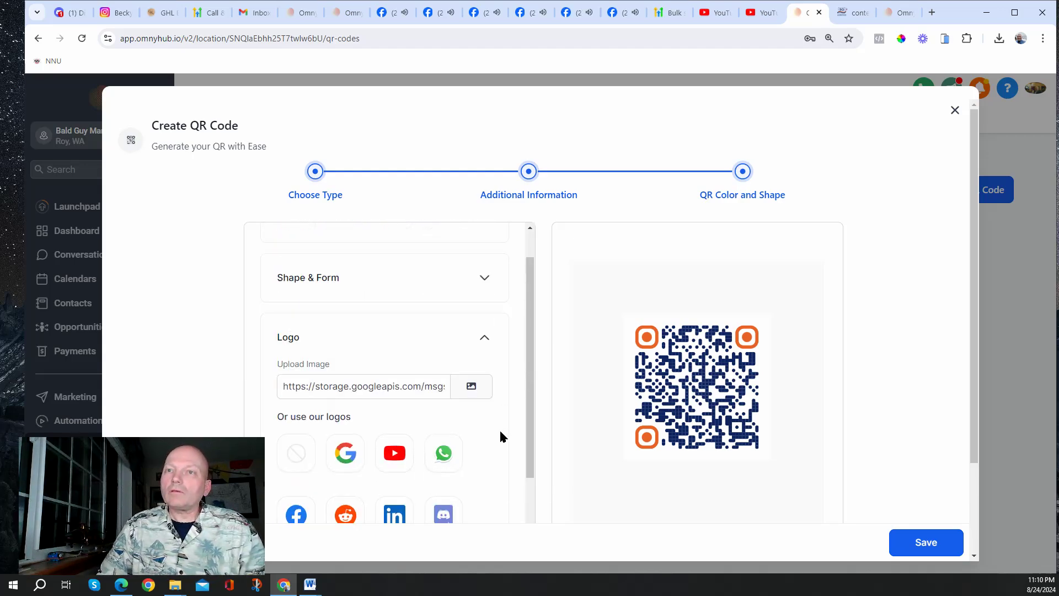
{"action": "scroll", "coordinate": [501, 436], "scroll_direction": "down", "scroll_amount": 2}
{"action": "scroll", "coordinate": [500, 437], "scroll_direction": "down", "scroll_amount": 5}
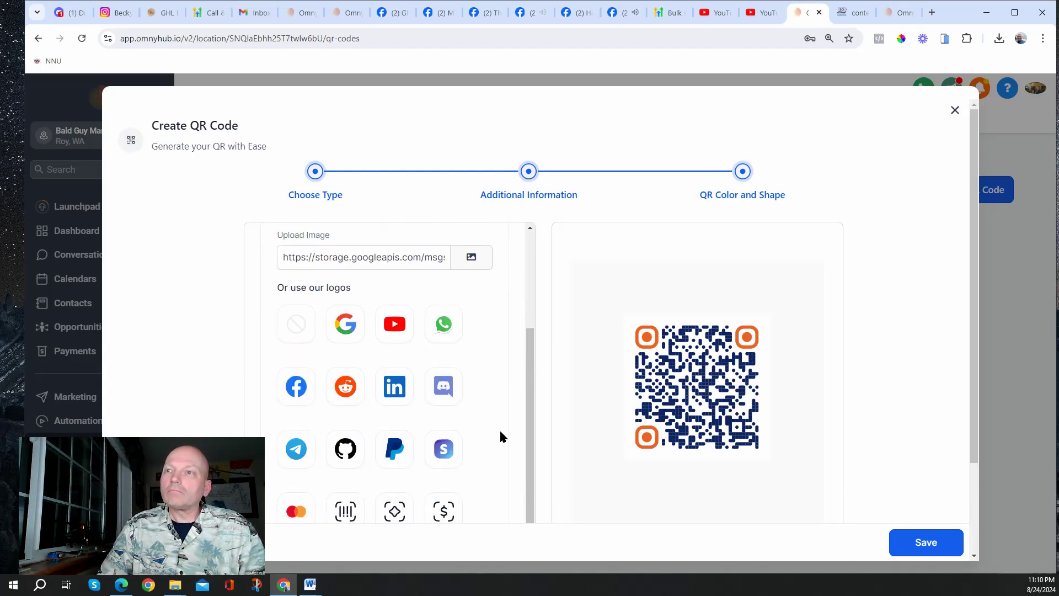
{"action": "left_click", "coordinate": [935, 546]}
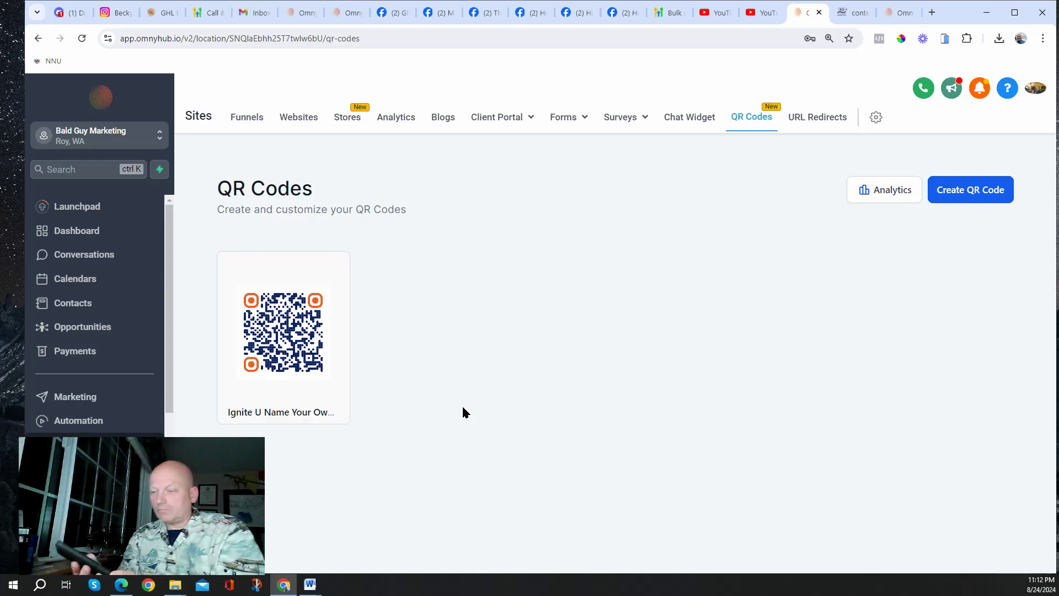
- Switch to the ignite-u-your-price page and examine its review and referral links, contact form and payment options
{"action": "left_click", "coordinate": [846, 12]}
{"action": "left_click", "coordinate": [396, 150]}
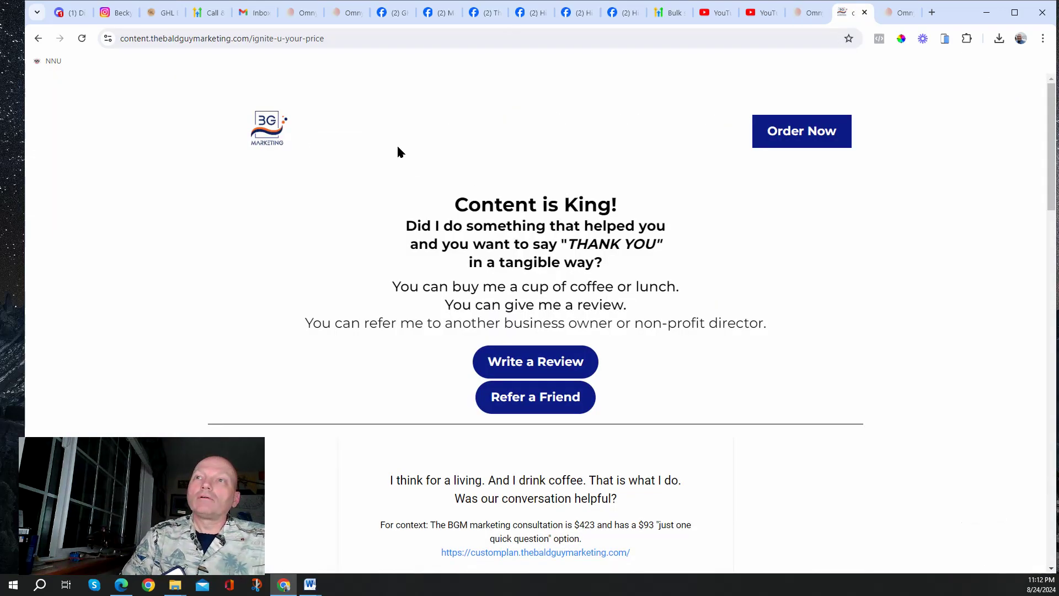
{"action": "scroll", "coordinate": [574, 237], "scroll_direction": "down", "scroll_amount": 3}
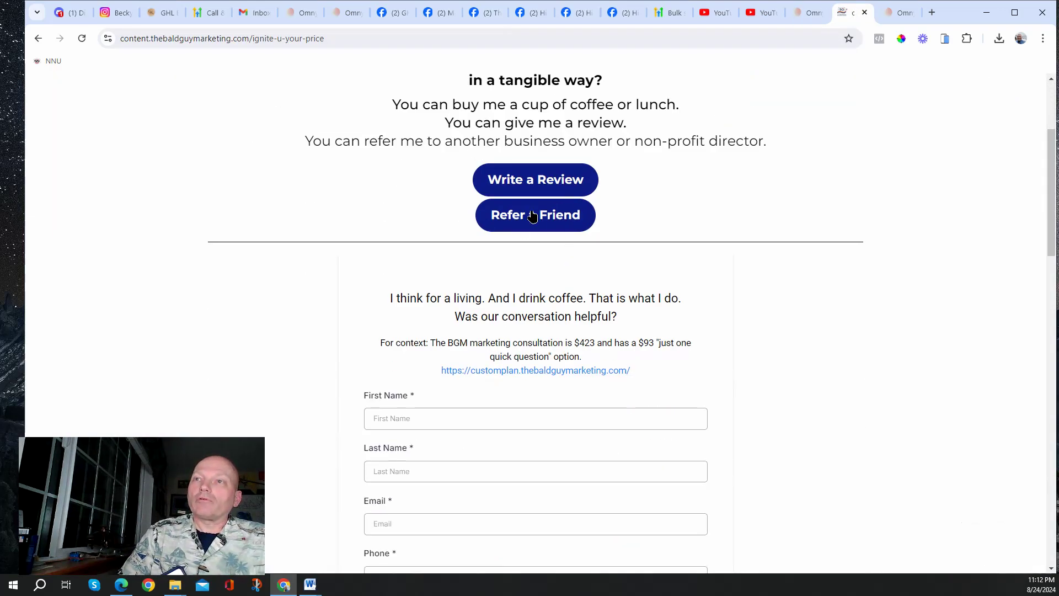
{"action": "scroll", "coordinate": [577, 358], "scroll_direction": "down", "scroll_amount": 1}
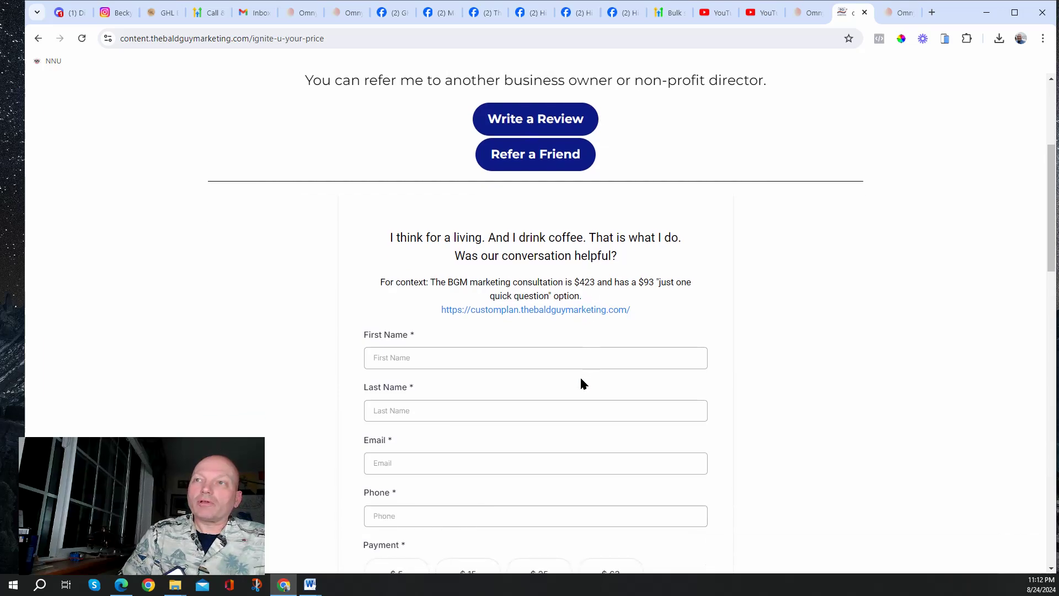
{"action": "scroll", "coordinate": [582, 382], "scroll_direction": "up", "scroll_amount": 1}
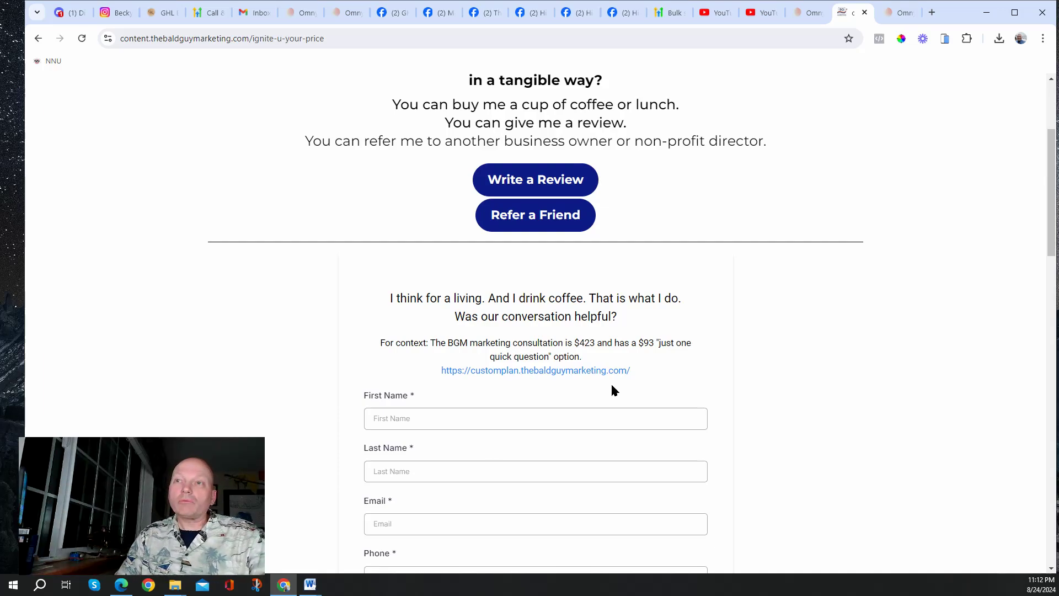
{"action": "scroll", "coordinate": [530, 475], "scroll_direction": "down", "scroll_amount": 5}
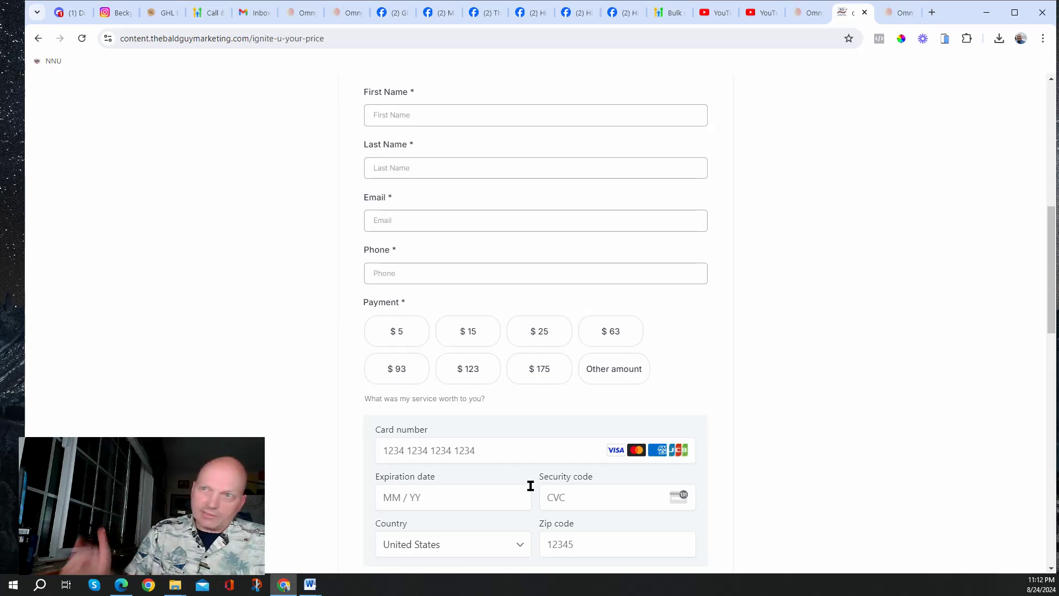
{"action": "scroll", "coordinate": [555, 274], "scroll_direction": "up", "scroll_amount": 8}
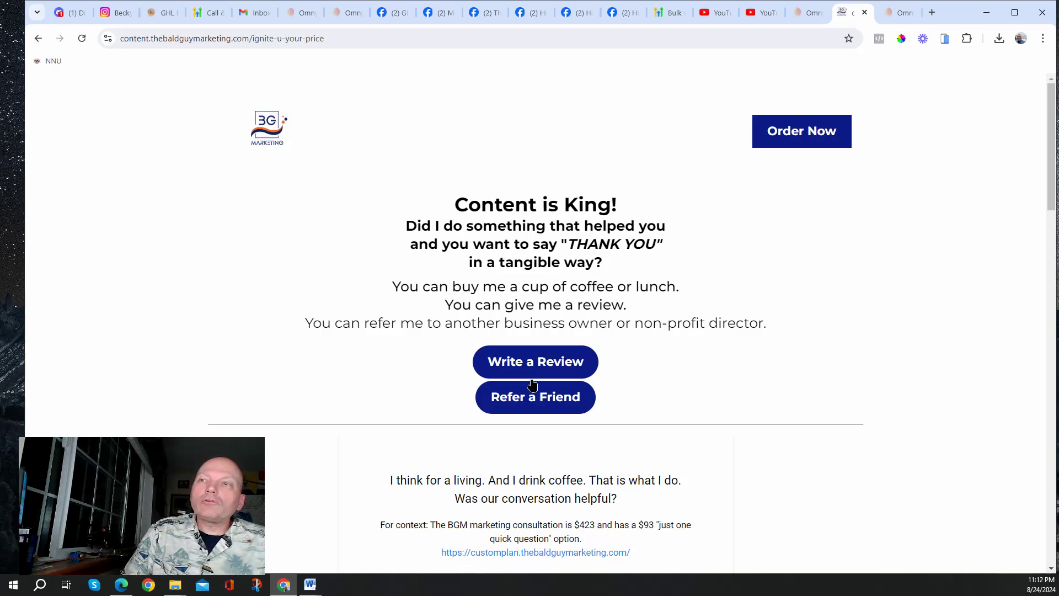
- Follow the Refer a Friend link and read through the financial assistance program page
{"action": "left_click", "coordinate": [533, 397]}
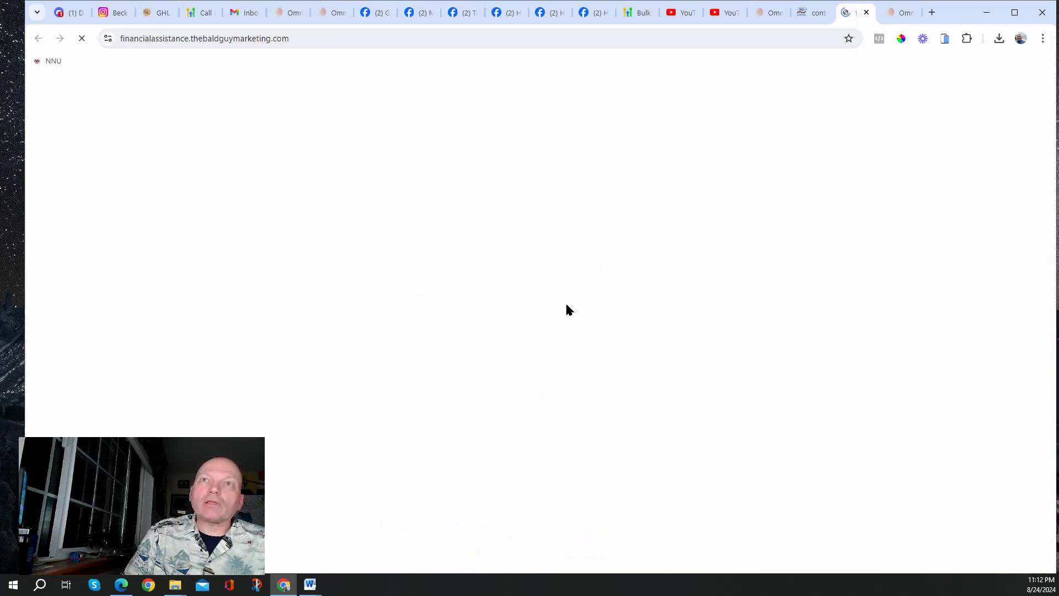
{"action": "scroll", "coordinate": [502, 403], "scroll_direction": "down", "scroll_amount": 10}
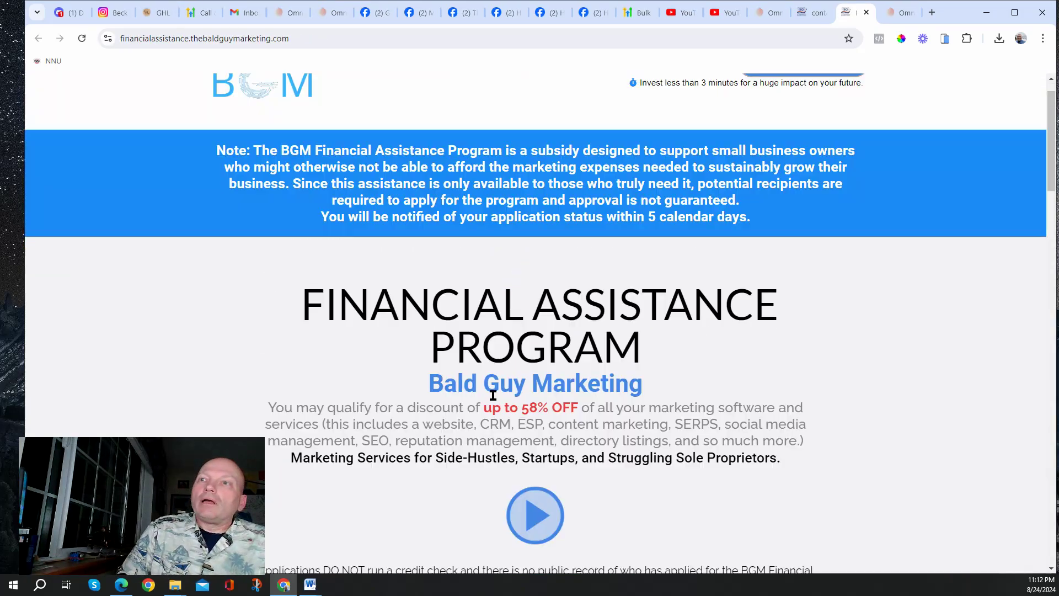
{"action": "scroll", "coordinate": [501, 407], "scroll_direction": "down", "scroll_amount": 6}
{"action": "scroll", "coordinate": [507, 375], "scroll_direction": "up", "scroll_amount": 9}
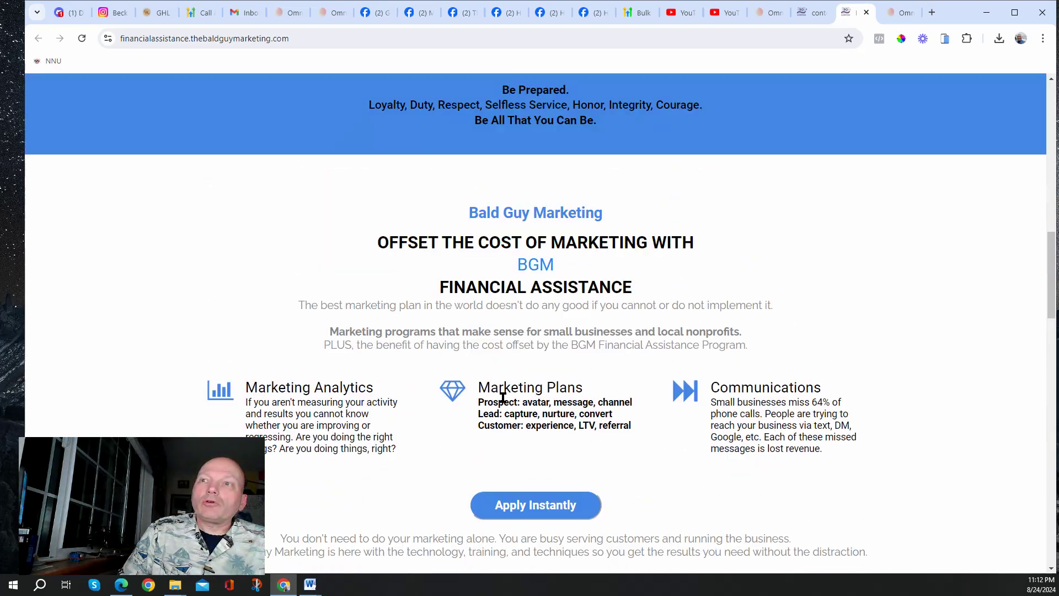
- Open the financial assistance application form and look through its fields
{"action": "left_click", "coordinate": [531, 212]}
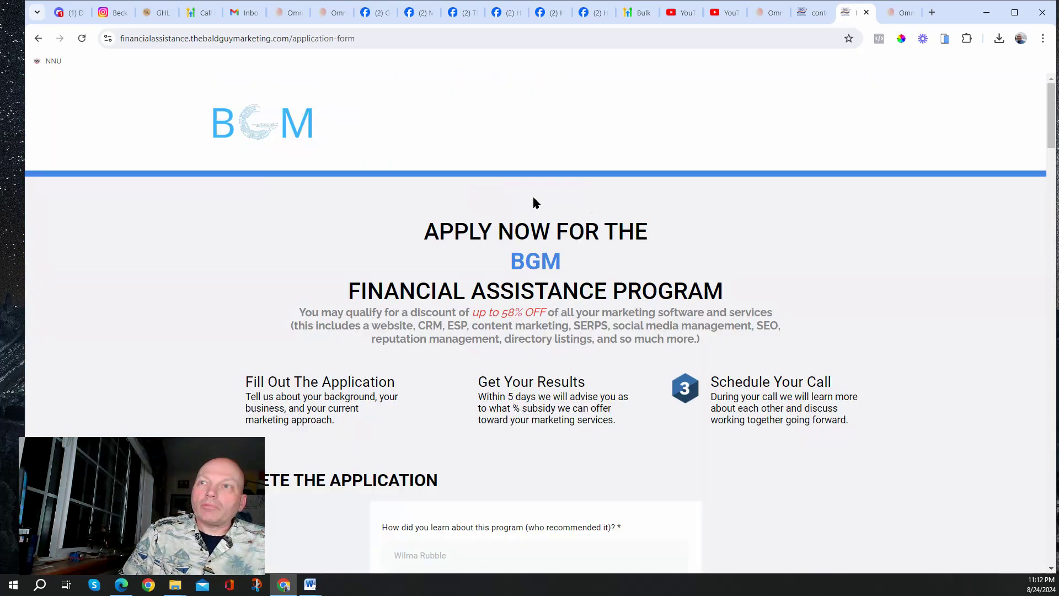
{"action": "scroll", "coordinate": [511, 468], "scroll_direction": "down", "scroll_amount": 5}
{"action": "scroll", "coordinate": [492, 464], "scroll_direction": "down", "scroll_amount": 3}
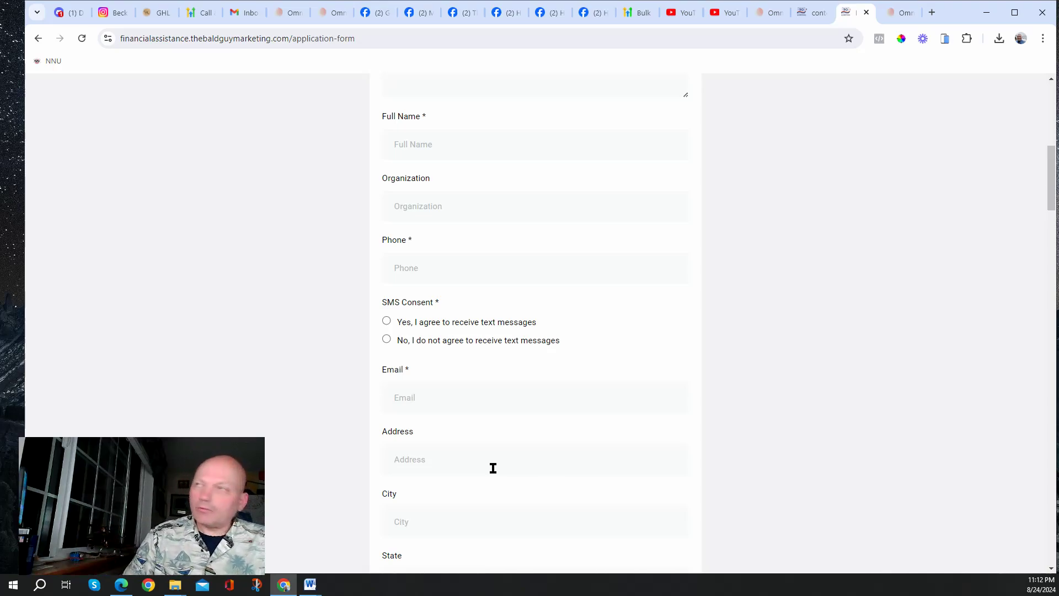
{"action": "scroll", "coordinate": [626, 267], "scroll_direction": "up", "scroll_amount": 2}
{"action": "scroll", "coordinate": [626, 267], "scroll_direction": "up", "scroll_amount": 5}
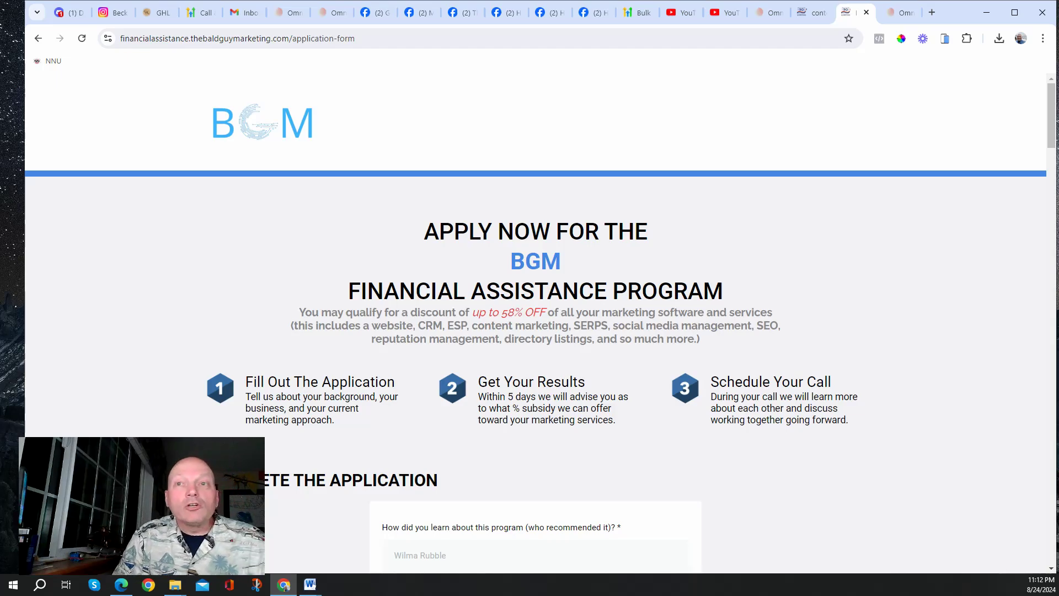
- Return to the QR Codes page and show the available actions for the saved QR code
{"action": "left_click_drag", "start_coordinate": [261, 436], "coordinate": [768, 153]}
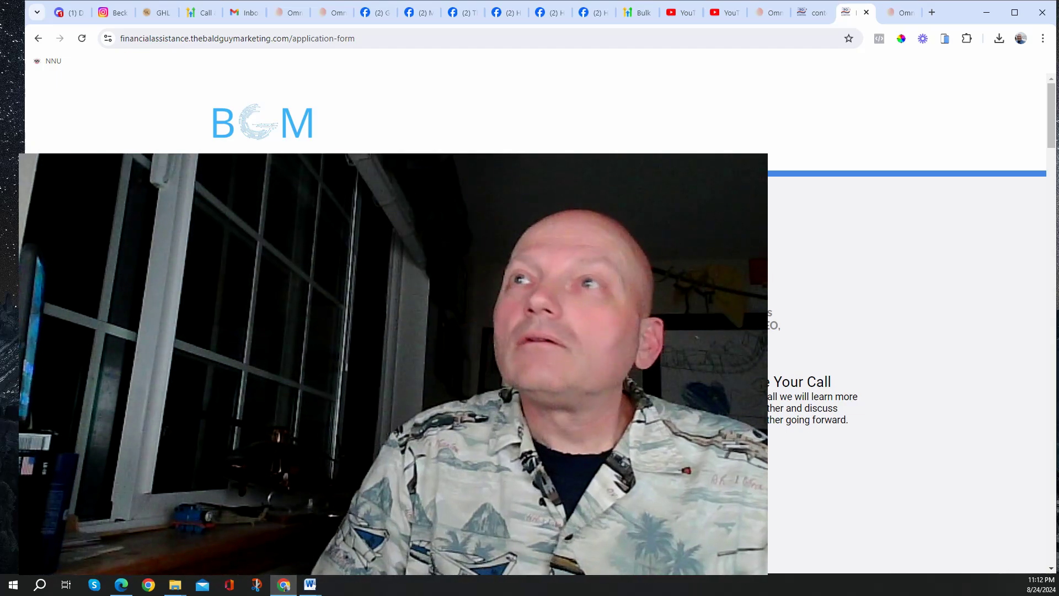
{"action": "left_click", "coordinate": [765, 12]}
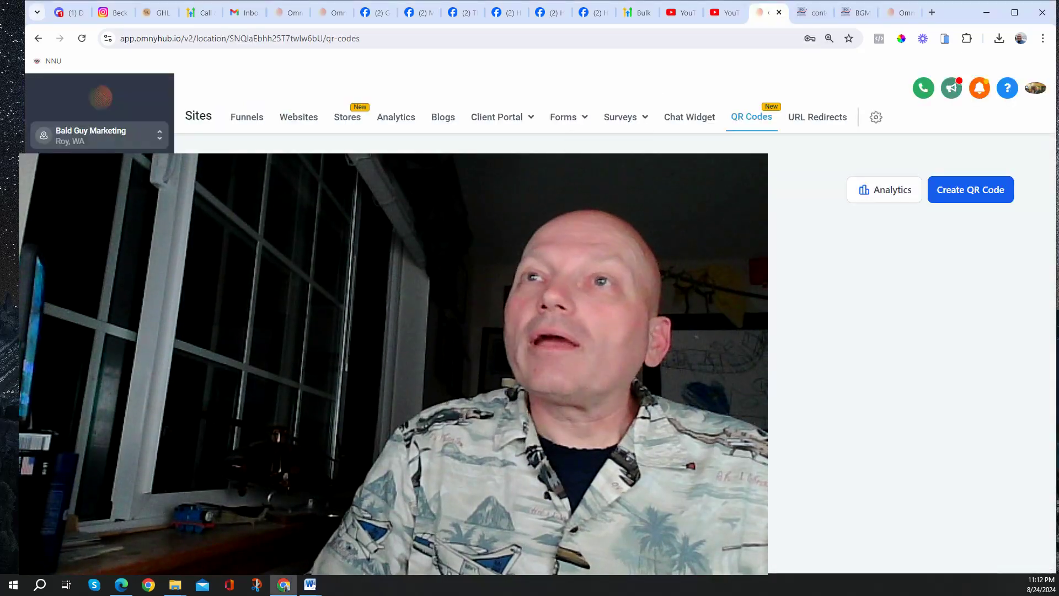
{"action": "left_click_drag", "start_coordinate": [756, 154], "coordinate": [739, 166]}
{"action": "mouse_move", "coordinate": [347, 300]}
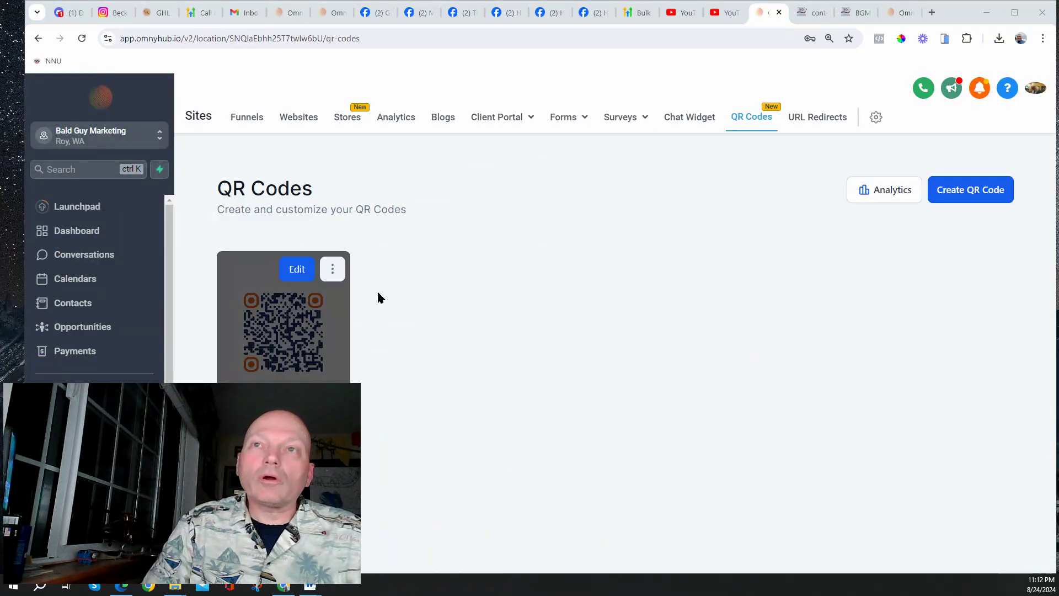